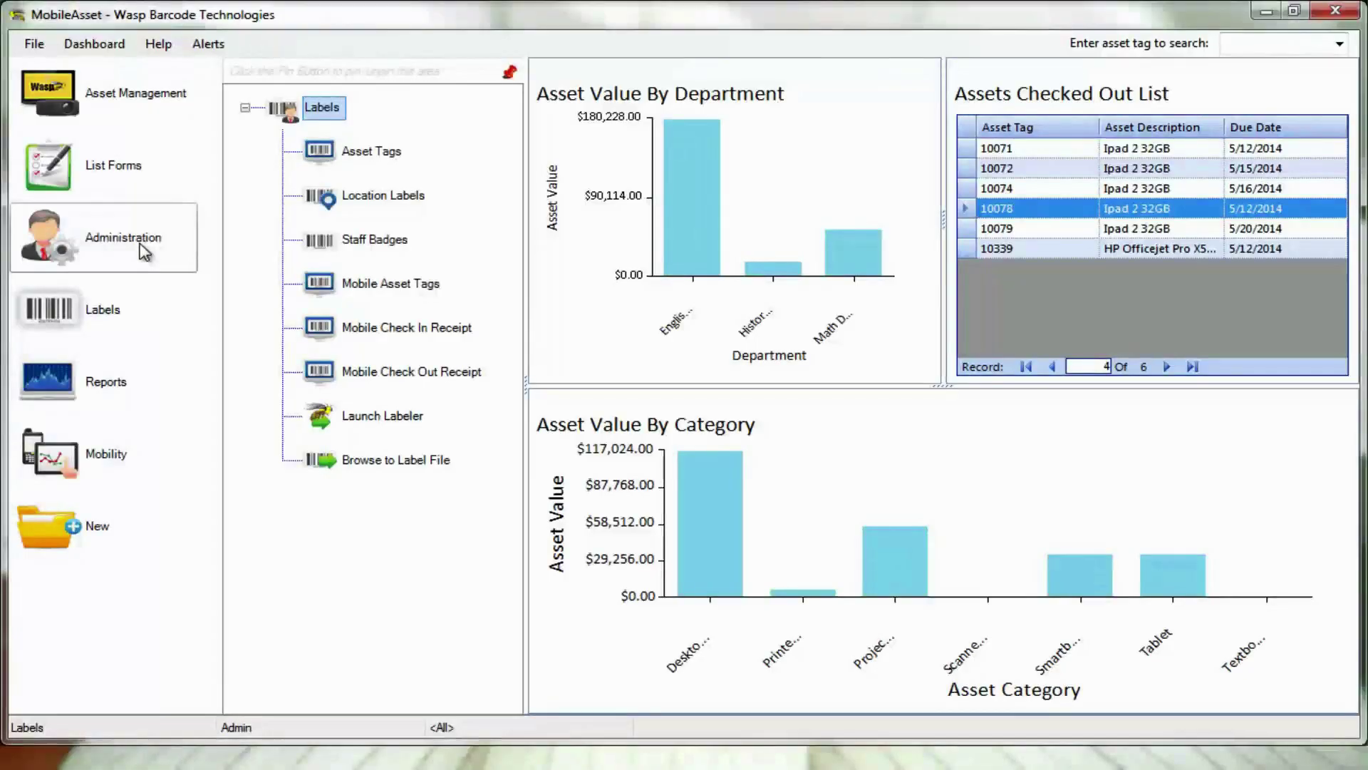
- Browse the Administration, security, List Forms and Asset Management panels
{"action": "left_click", "coordinate": [135, 243]}
{"action": "left_click", "coordinate": [245, 196]}
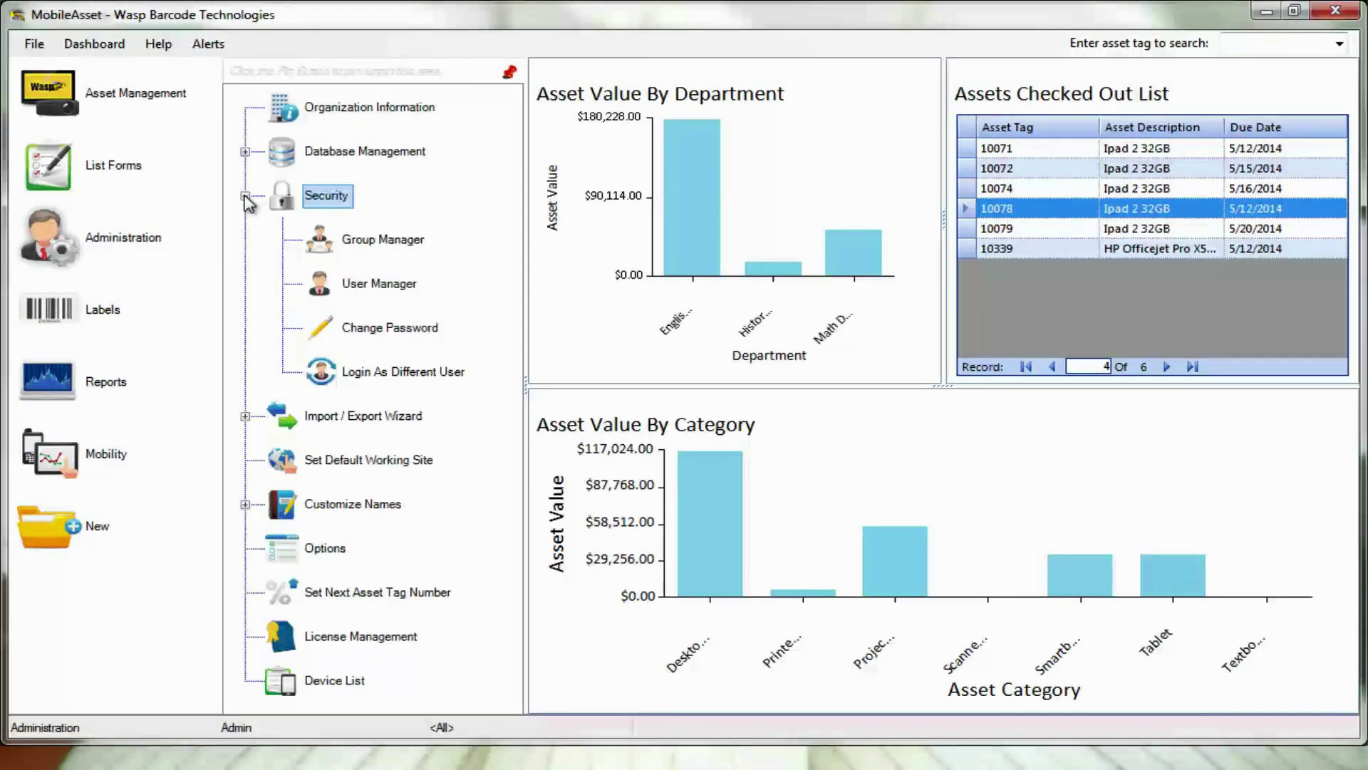
{"action": "left_click", "coordinate": [118, 178]}
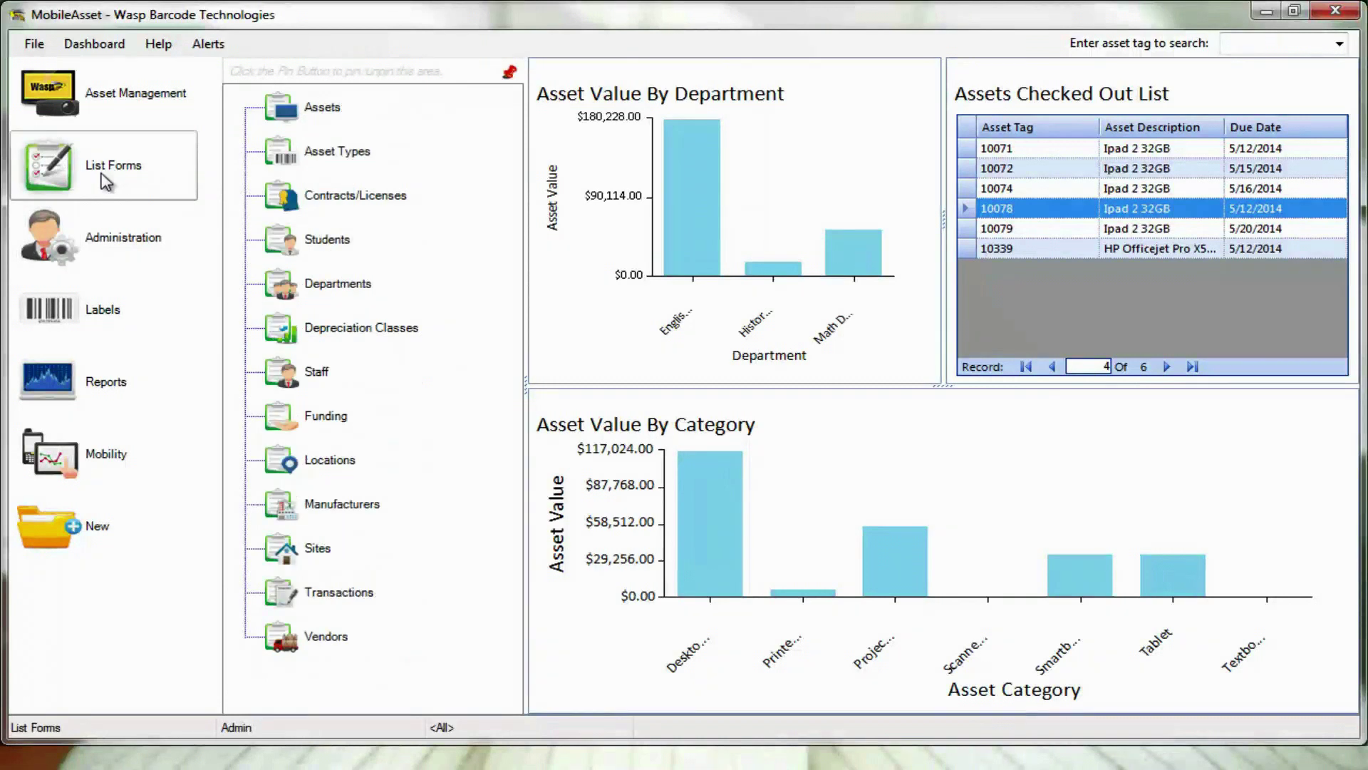
{"action": "left_click", "coordinate": [117, 96]}
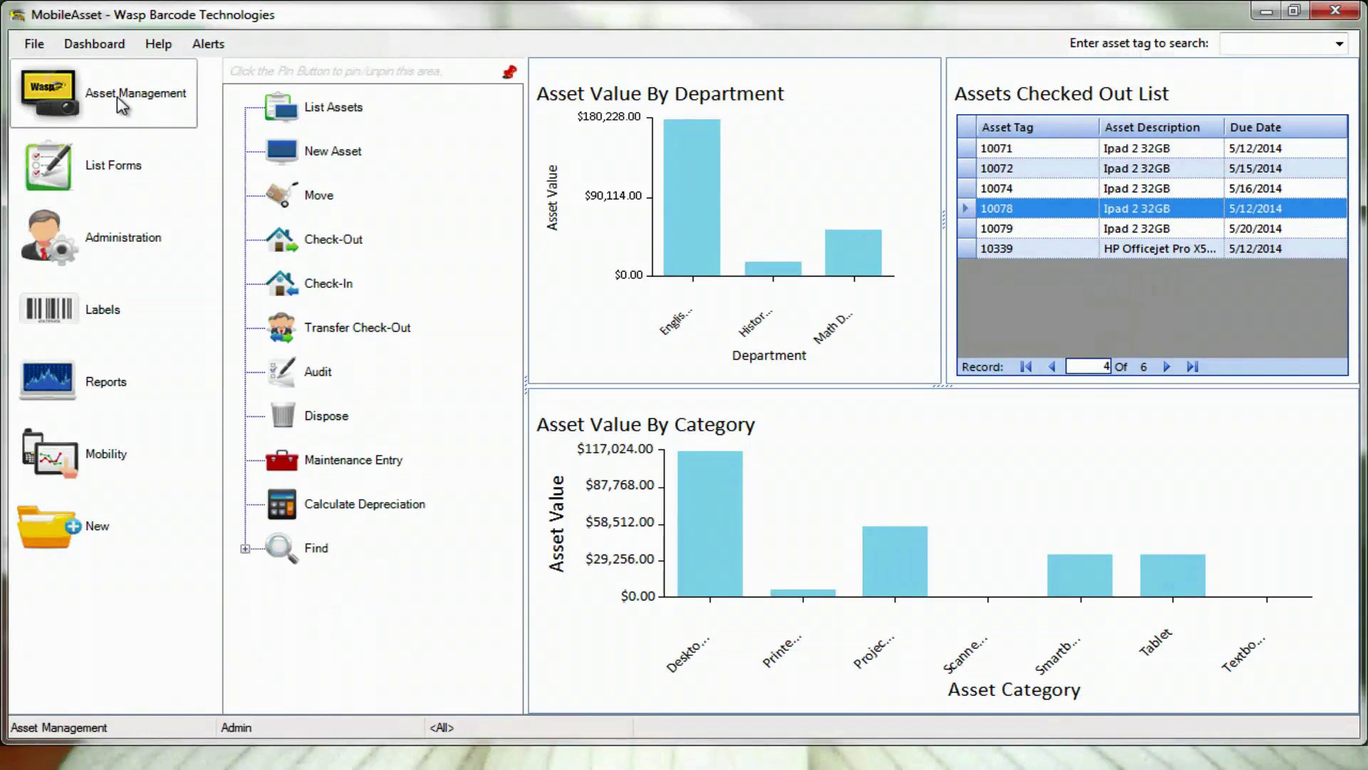
{"action": "mouse_move", "coordinate": [736, 221]}
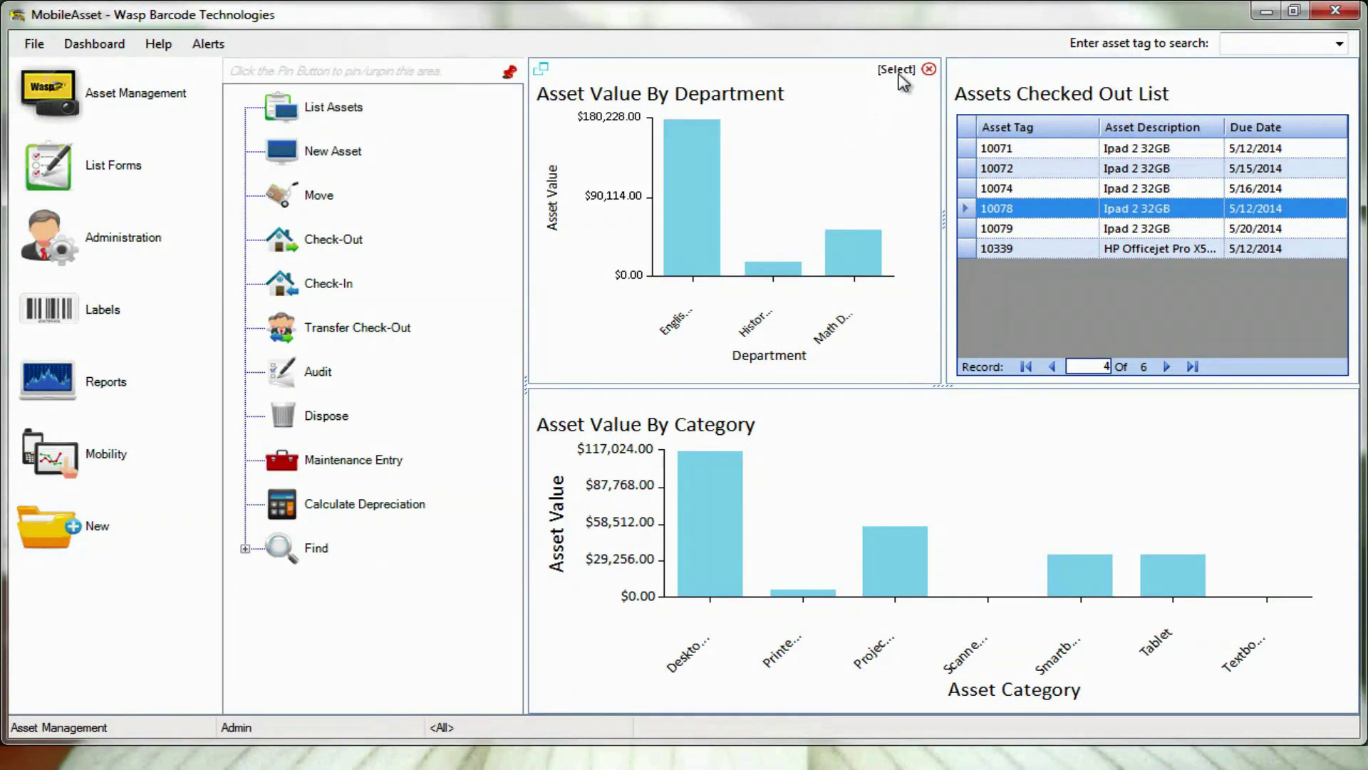
- Switch the dashboard chart to Top 10 Asset Values, then to Funding Overview
{"action": "left_click", "coordinate": [898, 71]}
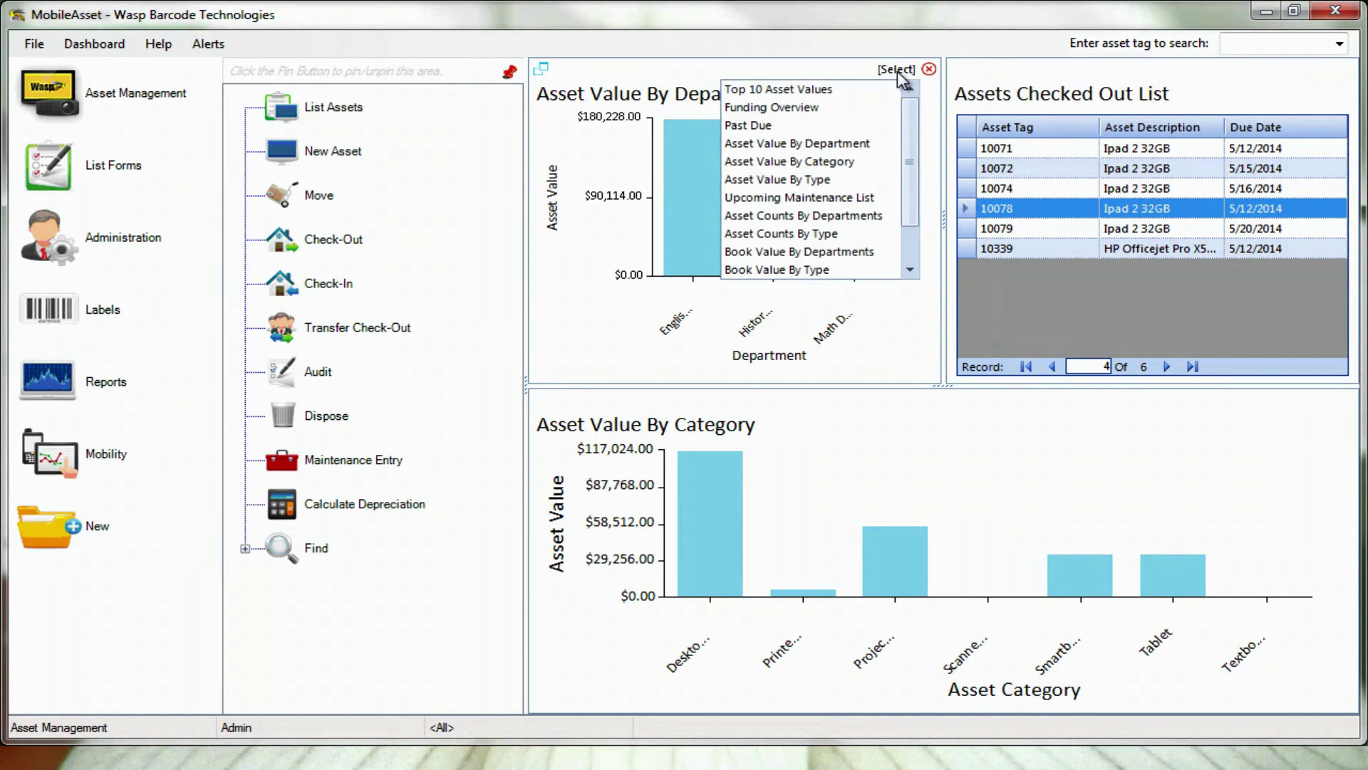
{"action": "left_click", "coordinate": [834, 89]}
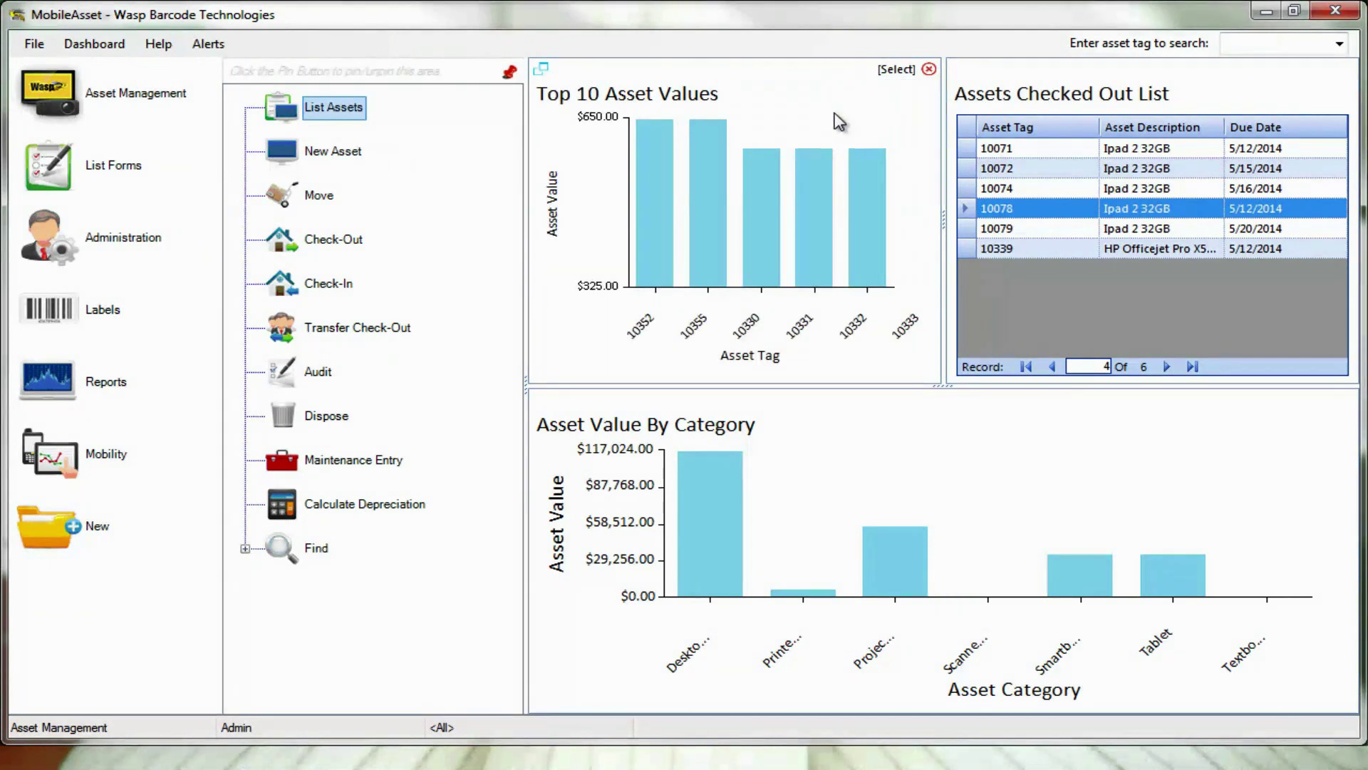
{"action": "left_click", "coordinate": [895, 71]}
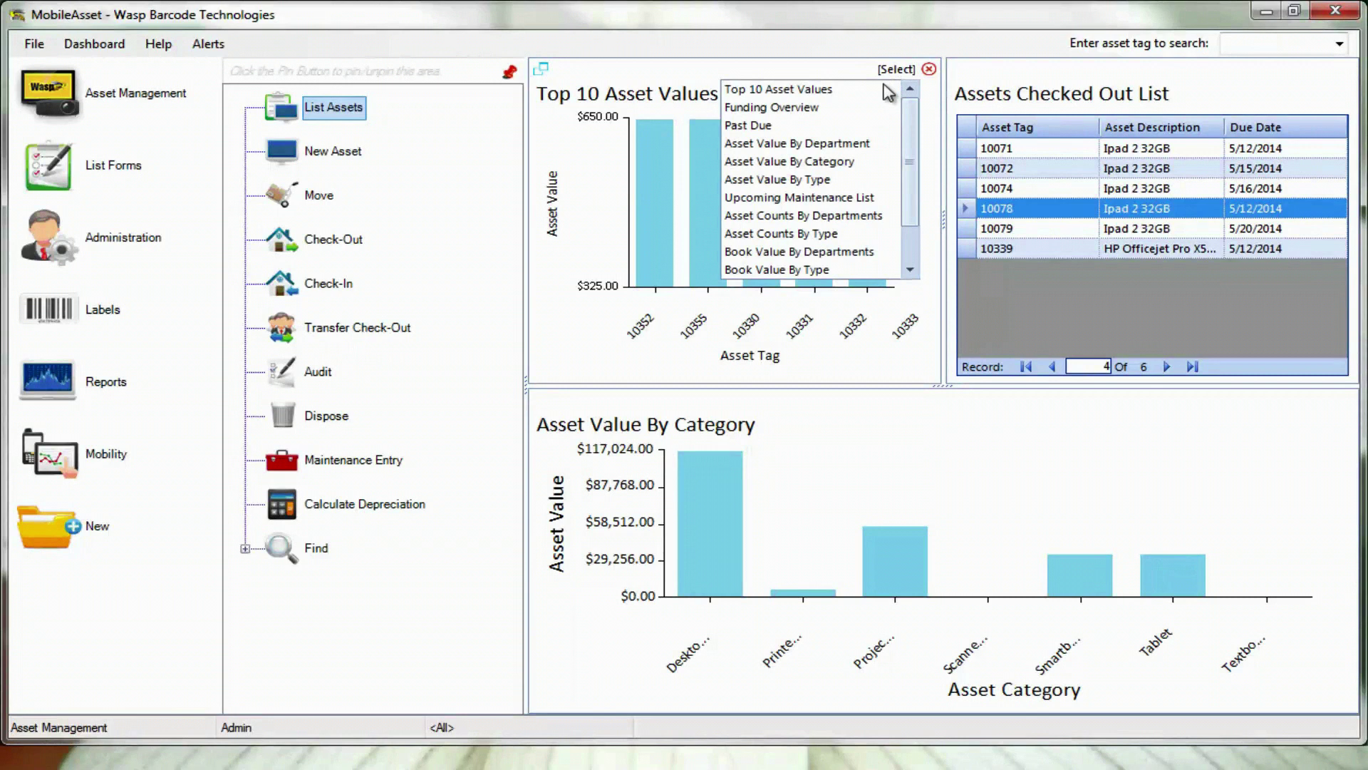
{"action": "left_click", "coordinate": [869, 109]}
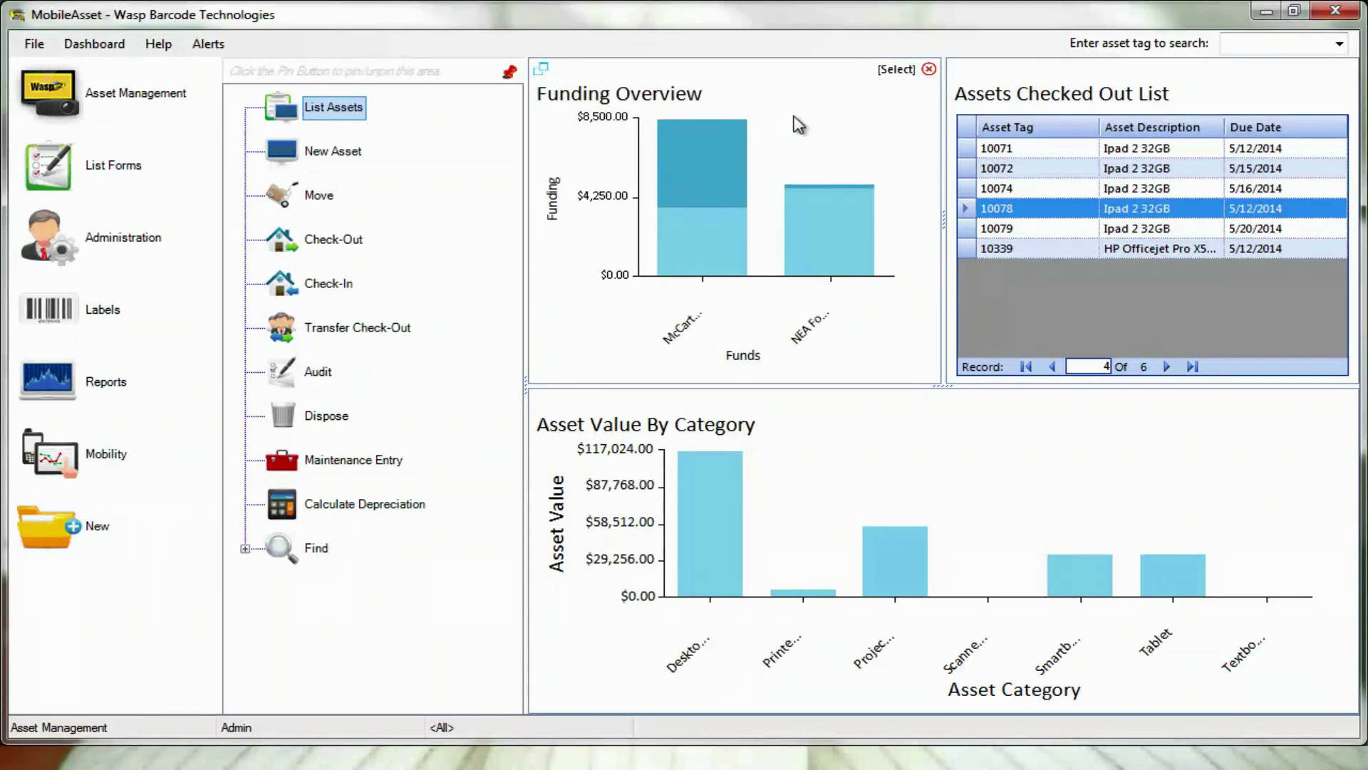
- Select checked-out assets 10071 and 10074, then start a new asset record
{"action": "left_click", "coordinate": [1157, 153]}
{"action": "left_click", "coordinate": [1159, 191]}
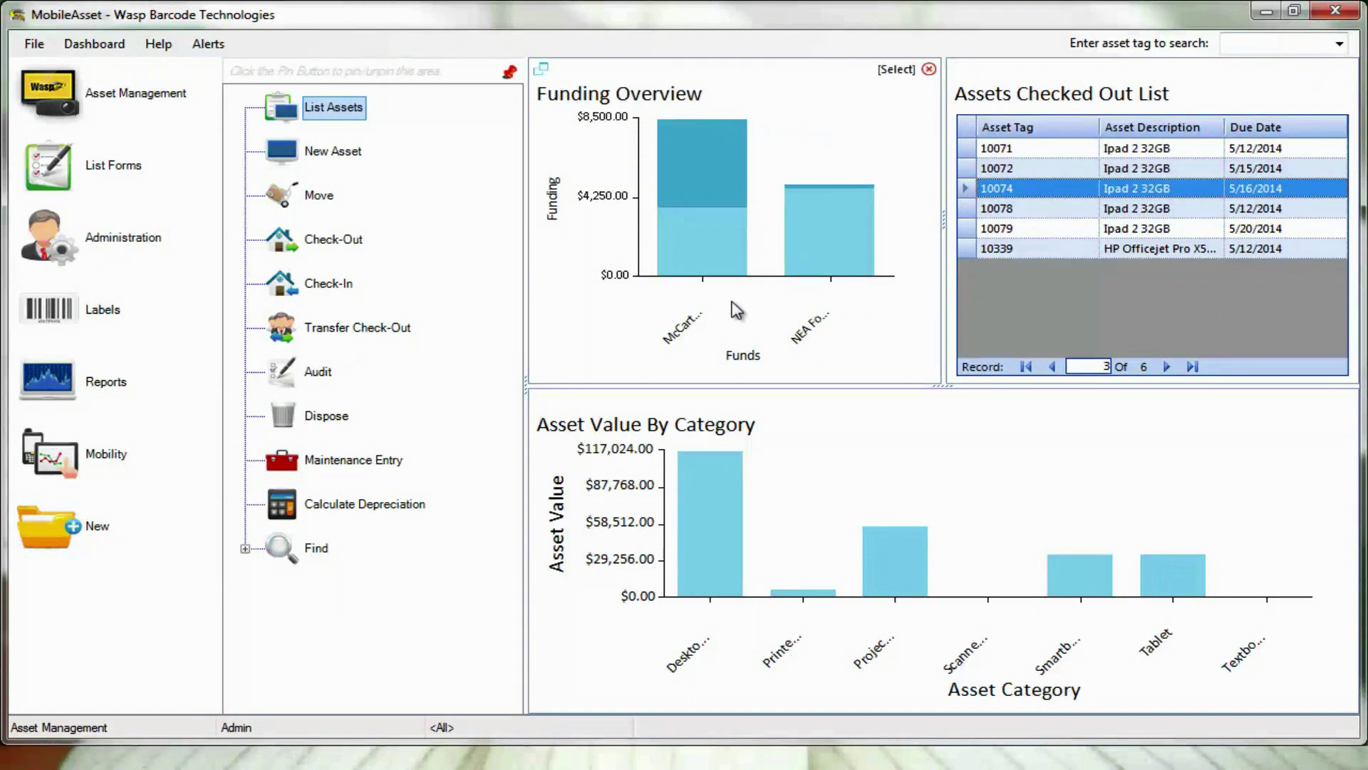
{"action": "left_click", "coordinate": [57, 527]}
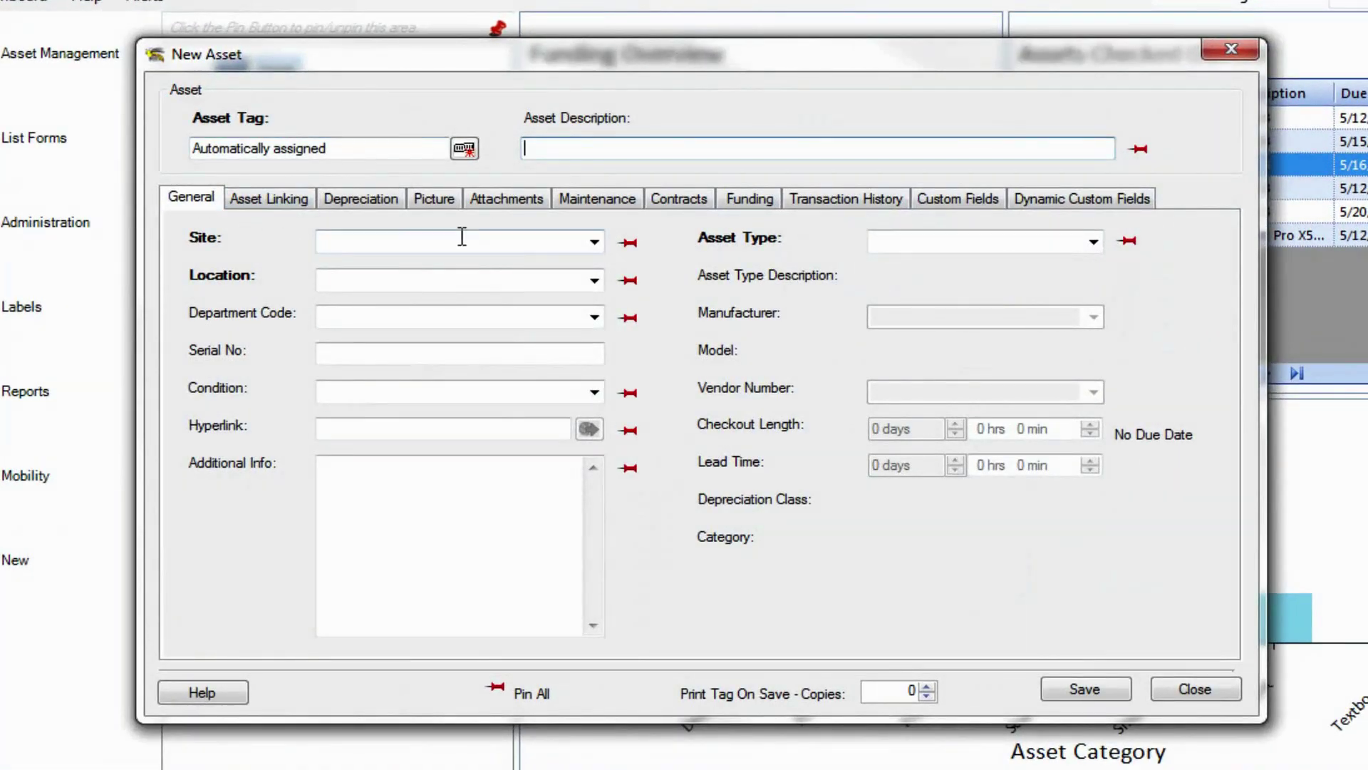
- Set site Administration Building, assign tag 1006 and choose asset type Dell Optiplex 9020
{"action": "left_click", "coordinate": [595, 242]}
{"action": "left_click", "coordinate": [555, 262]}
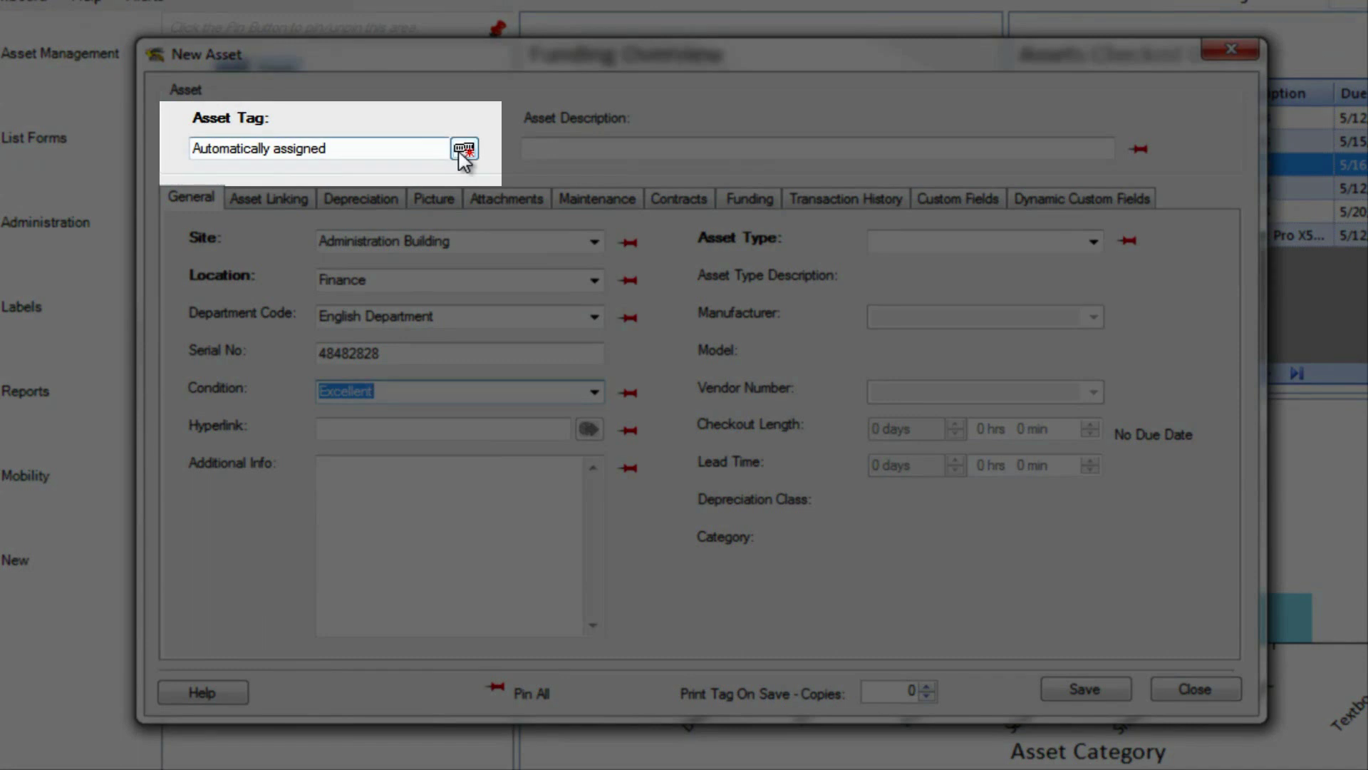
{"action": "left_click", "coordinate": [464, 148]}
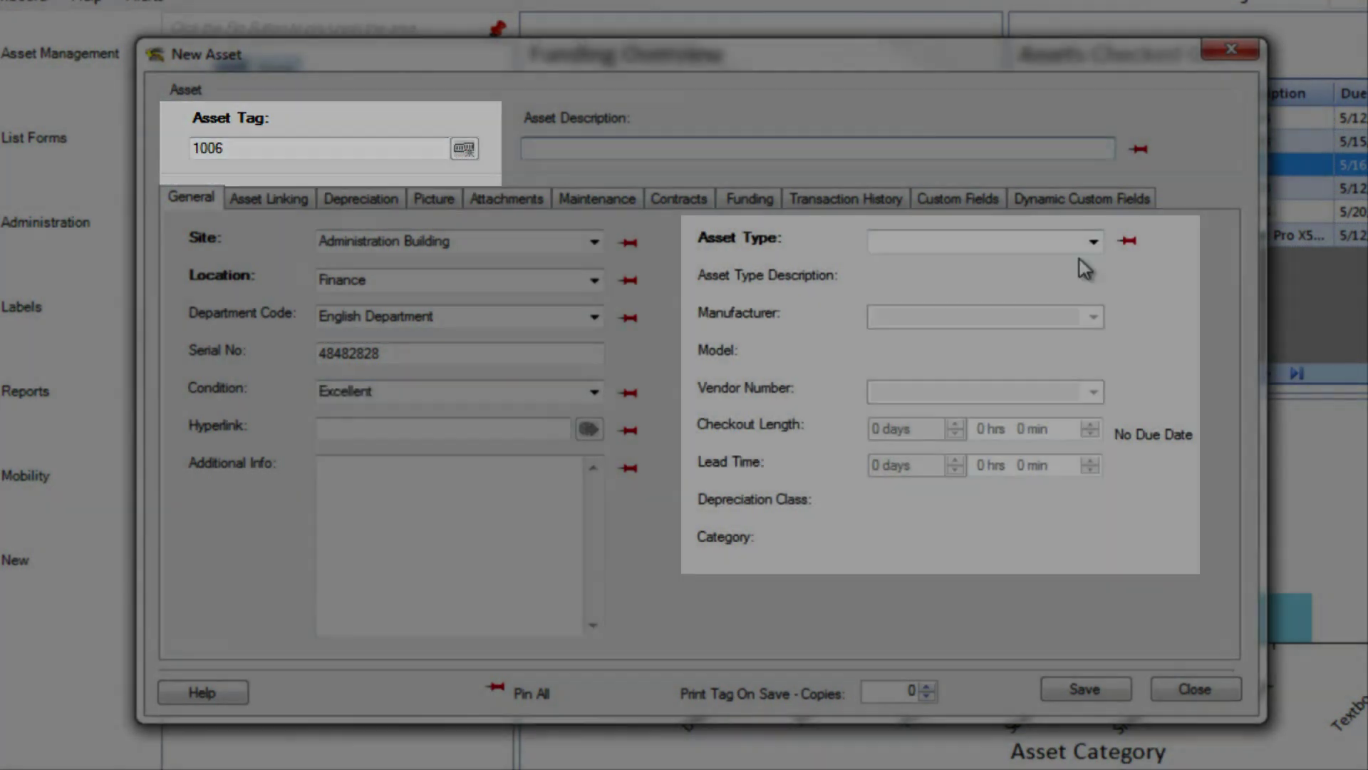
{"action": "left_click", "coordinate": [1092, 241]}
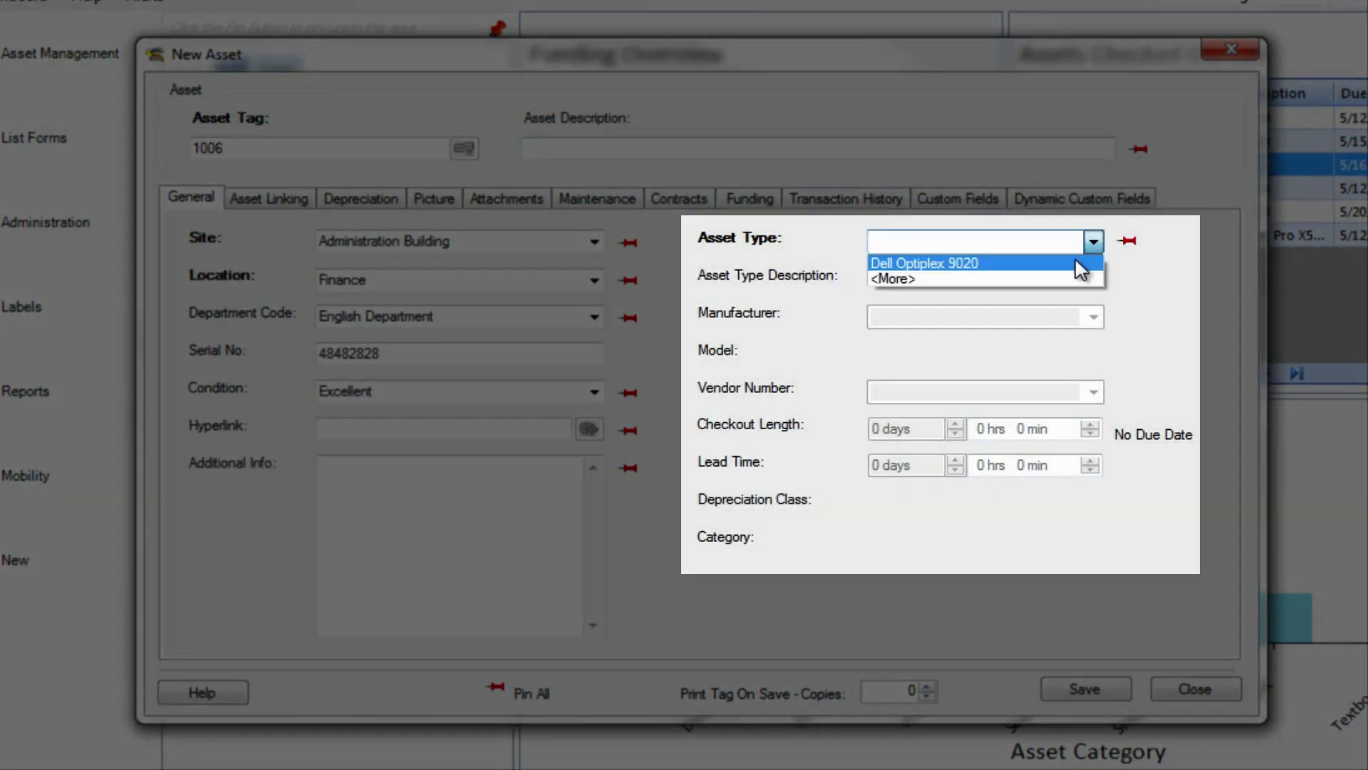
{"action": "left_click", "coordinate": [1078, 265]}
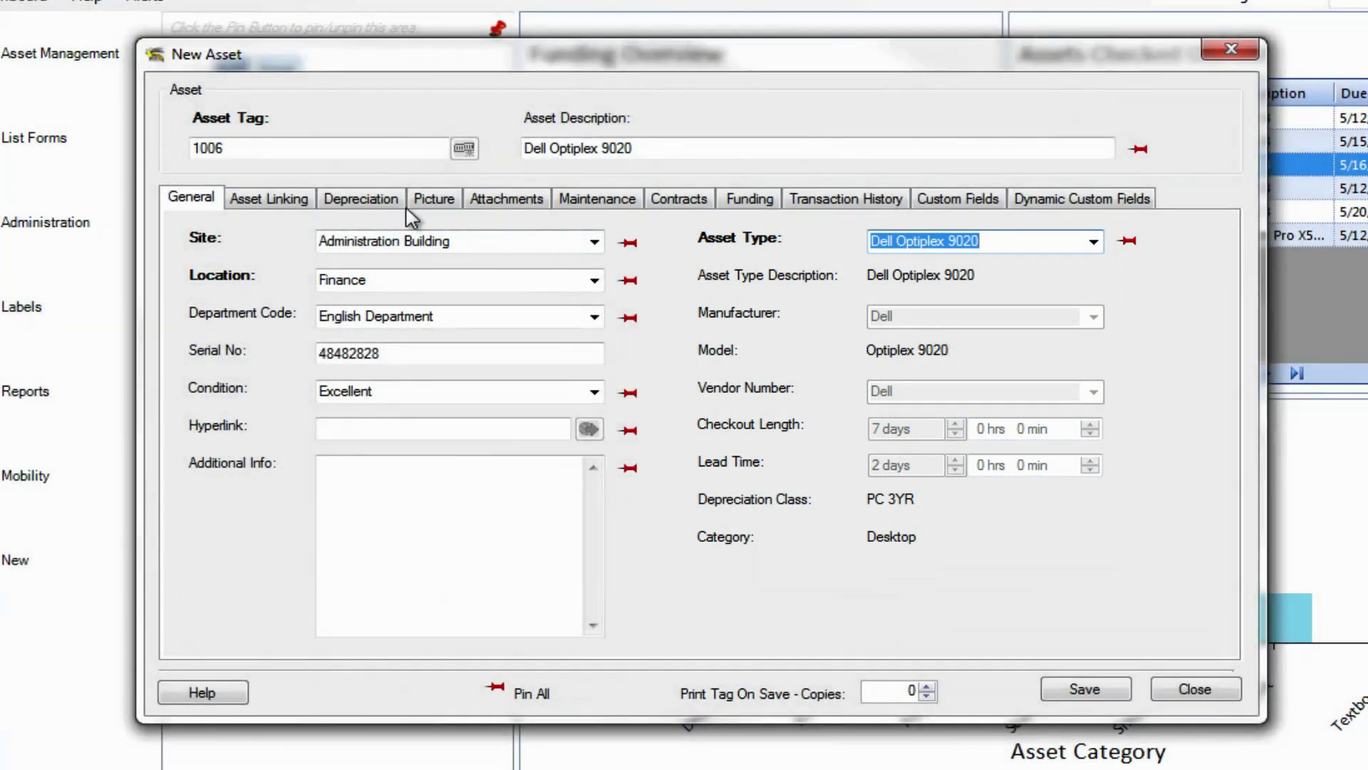
- Make the asset depreciable (PO 00023432, $850, 5/22/2014) and attach optiplex.png as its picture
{"action": "left_click", "coordinate": [363, 199]}
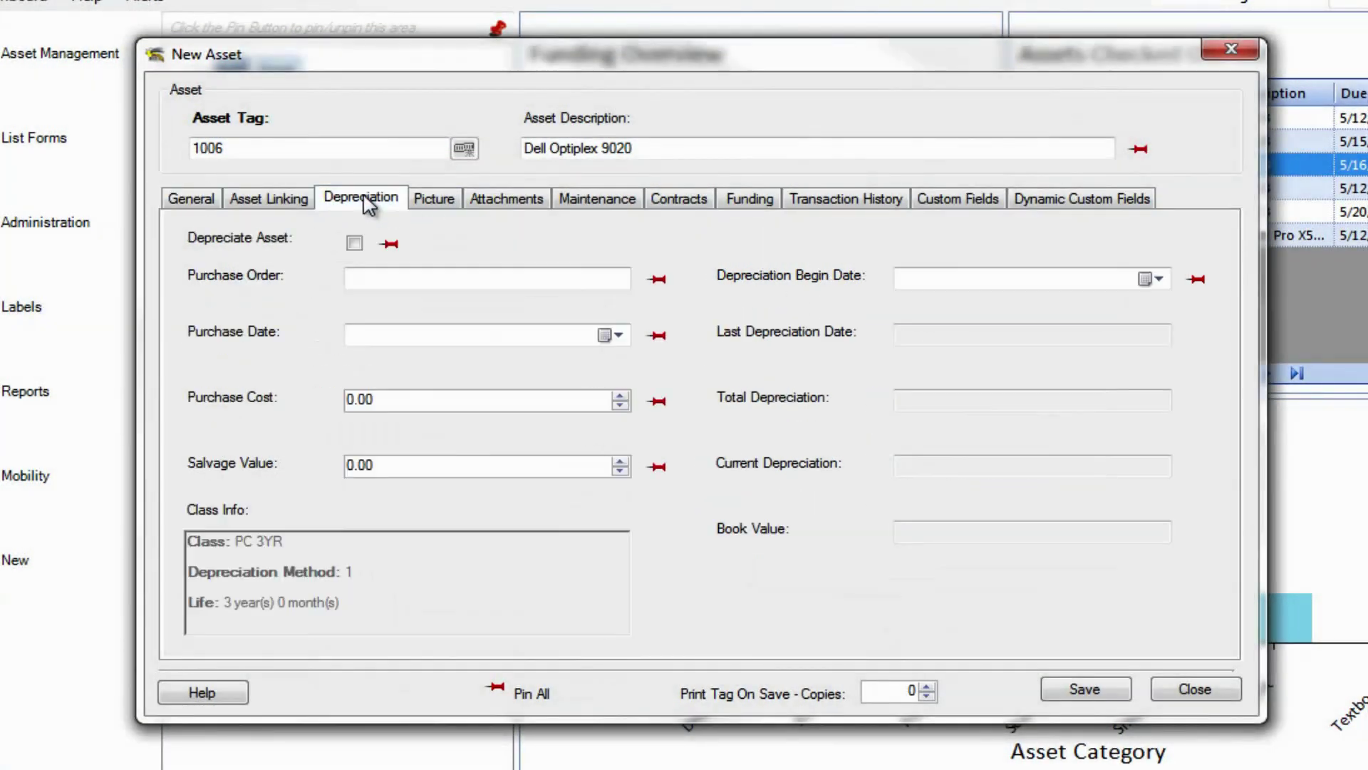
{"action": "left_click", "coordinate": [354, 243]}
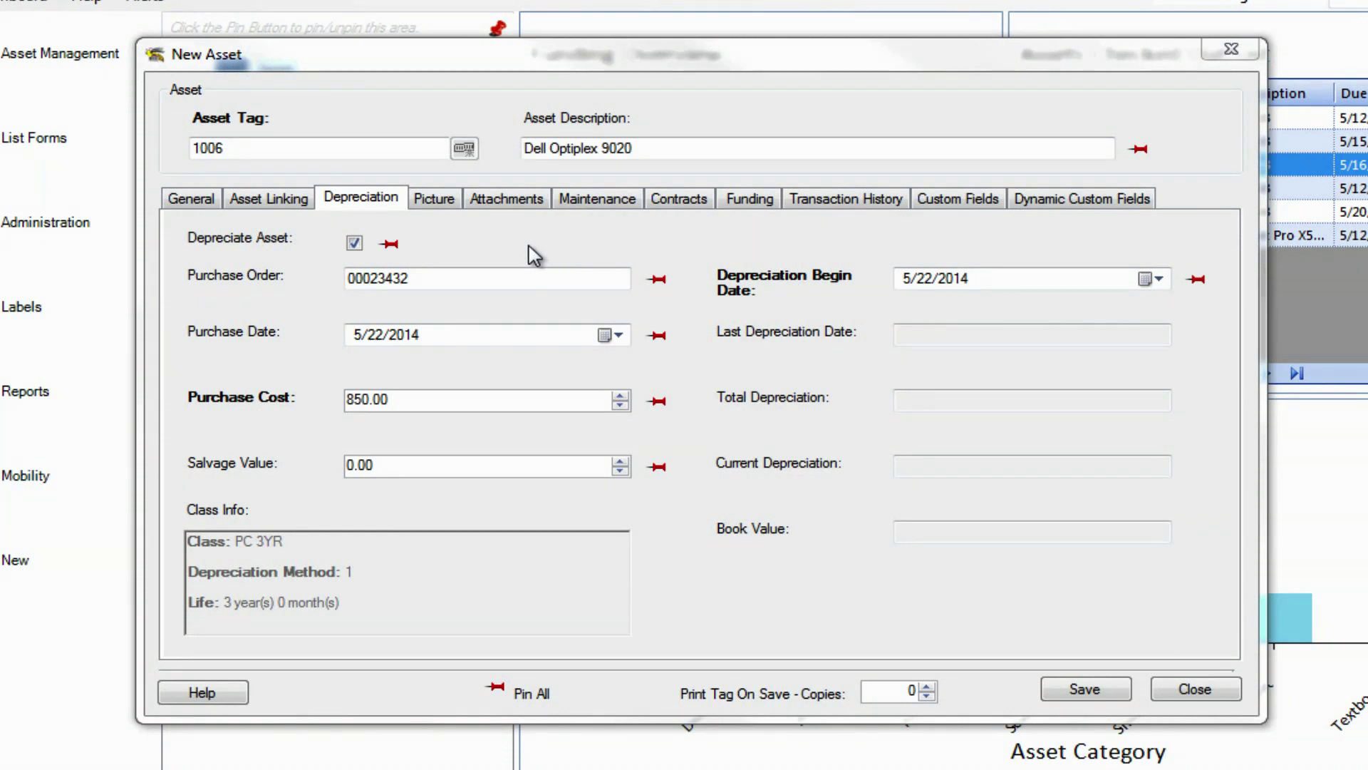
{"action": "left_click", "coordinate": [443, 206]}
{"action": "left_click", "coordinate": [525, 346]}
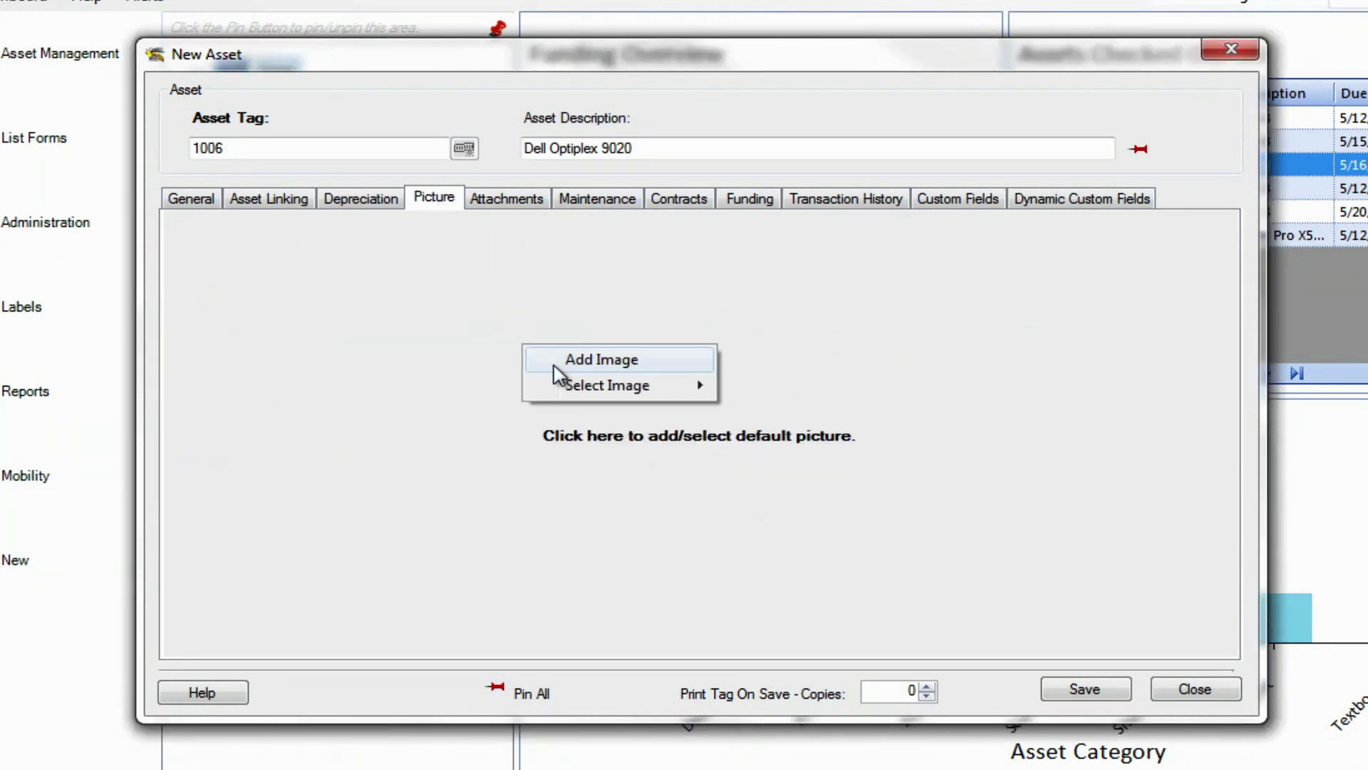
{"action": "left_click", "coordinate": [565, 359]}
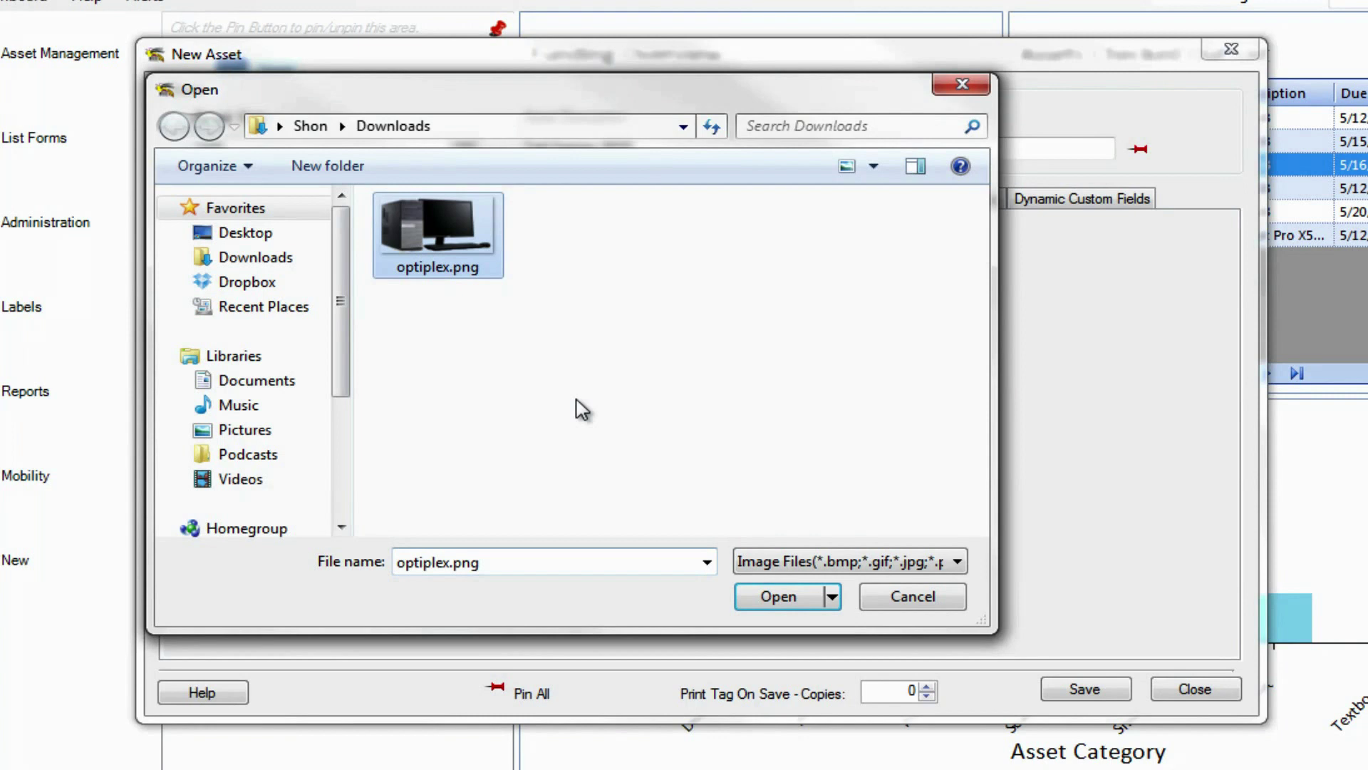
{"action": "left_click", "coordinate": [780, 601]}
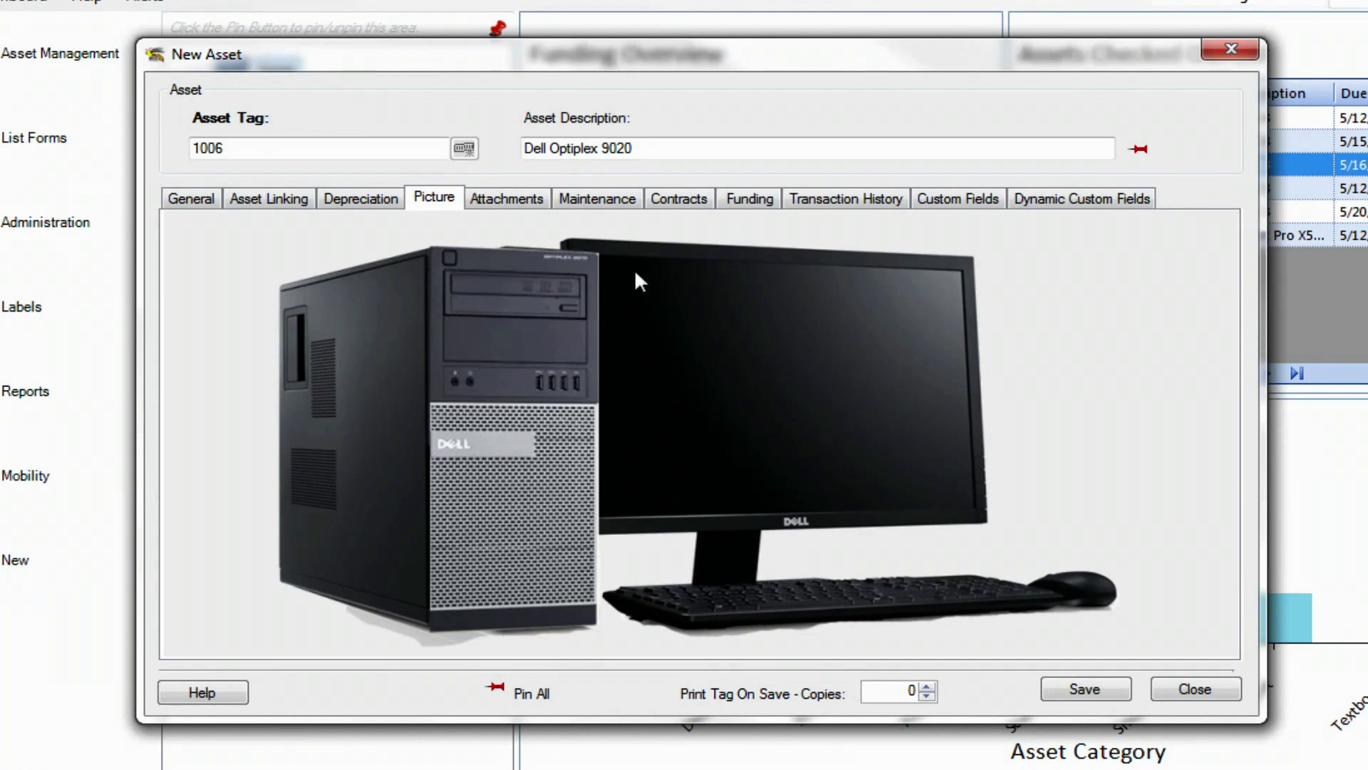
- Set warranty start to May 22, save a monthly Update Security Patches schedule, view funding
{"action": "left_click", "coordinate": [585, 207]}
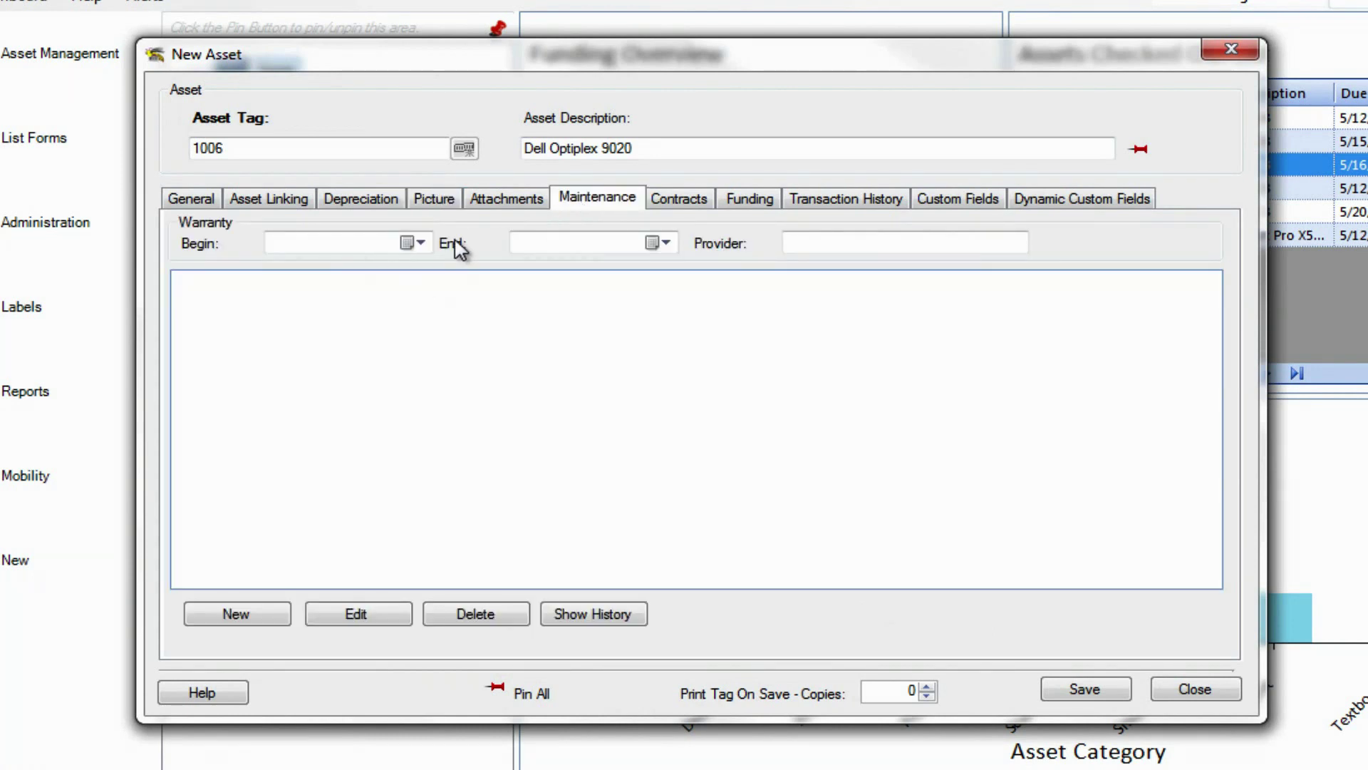
{"action": "left_click", "coordinate": [414, 243]}
{"action": "left_click", "coordinate": [442, 372]}
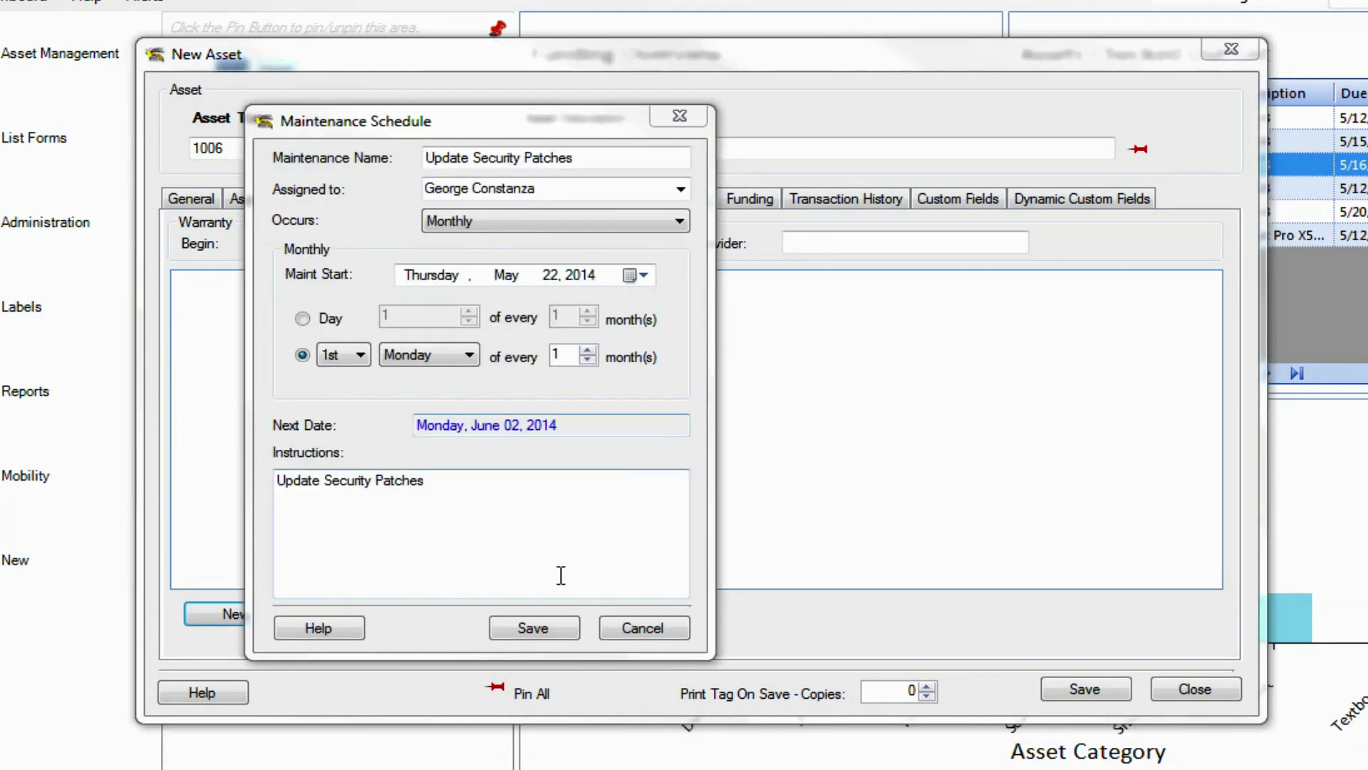
{"action": "left_click", "coordinate": [533, 627]}
{"action": "left_click", "coordinate": [745, 199]}
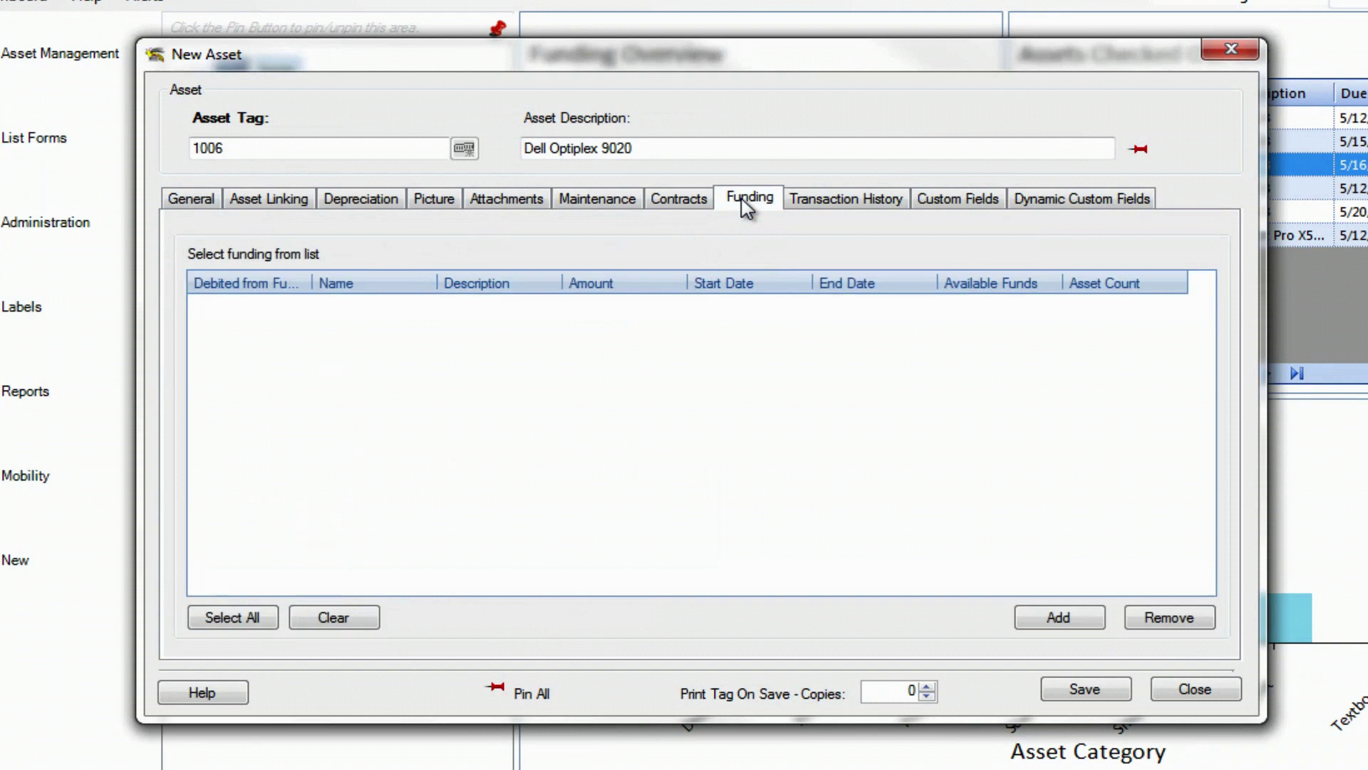
- Add the note 'Use by 5/12/15' to NEA Foundation Grant and link it to asset 1006
{"action": "left_click", "coordinate": [1058, 619]}
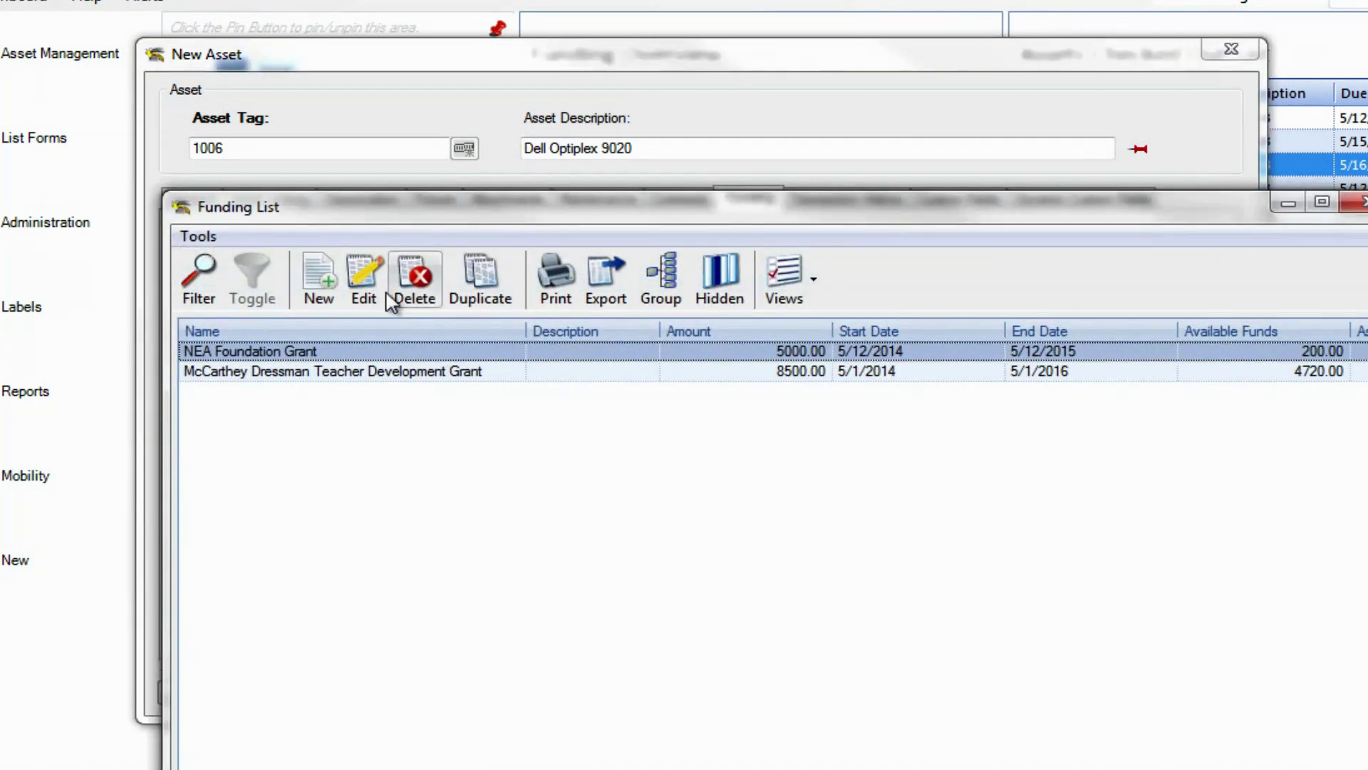
{"action": "left_click", "coordinate": [373, 293]}
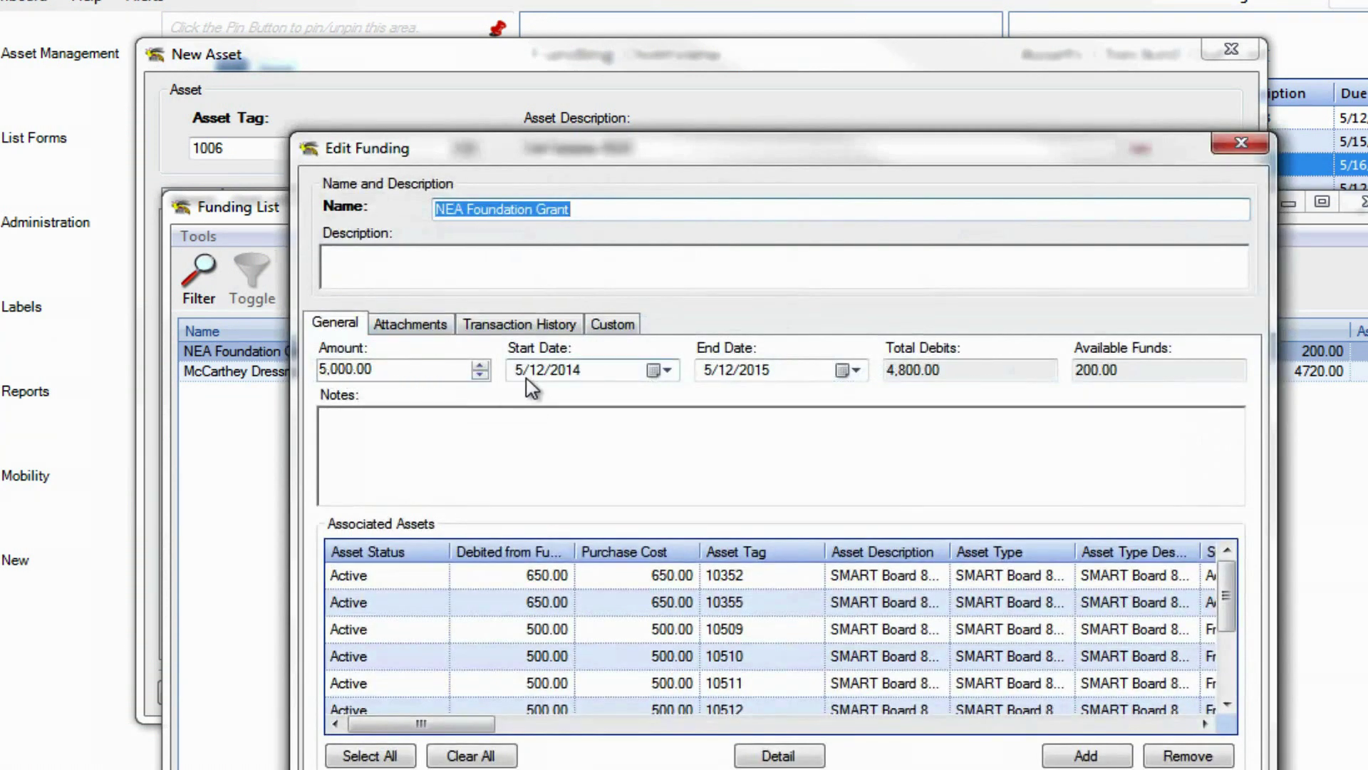
{"action": "left_click", "coordinate": [623, 423]}
{"action": "type", "text": "Use by 5/"}
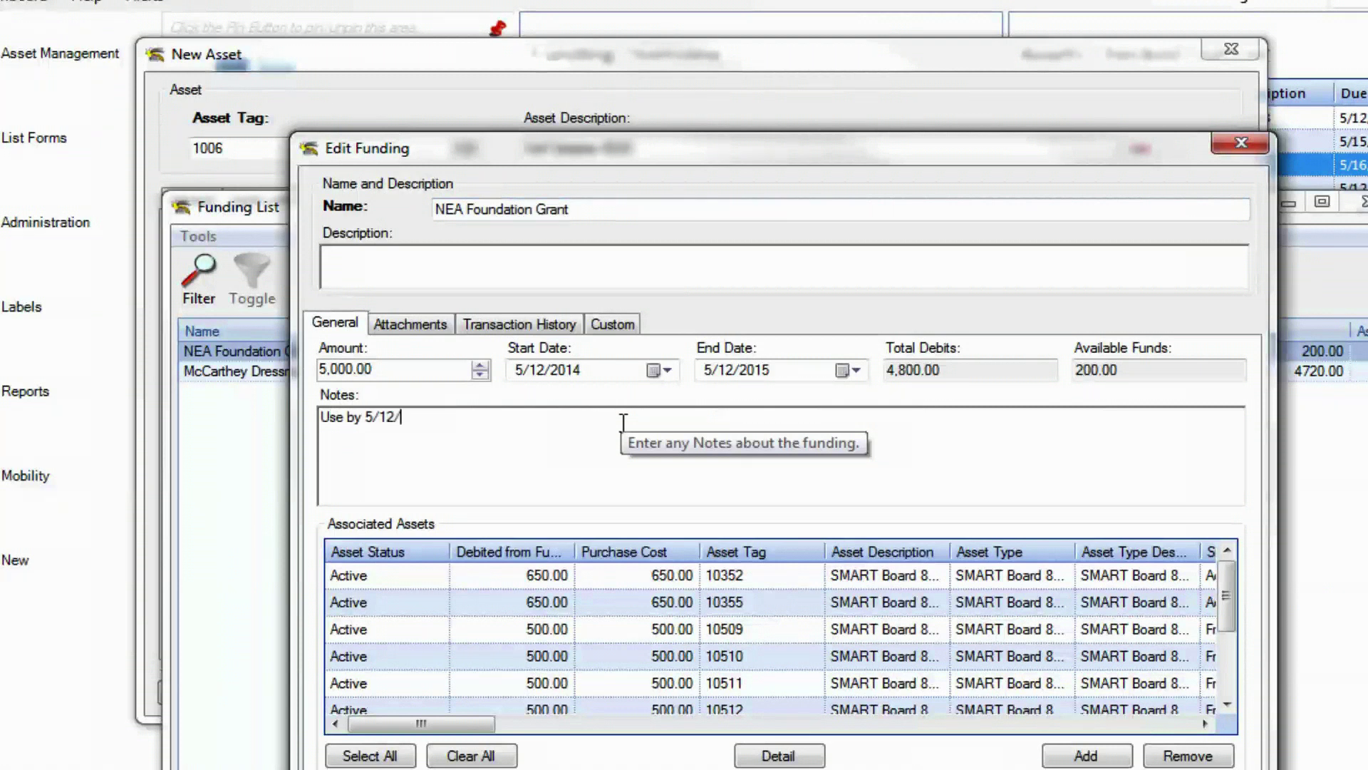
{"action": "type", "text": "12/1"}
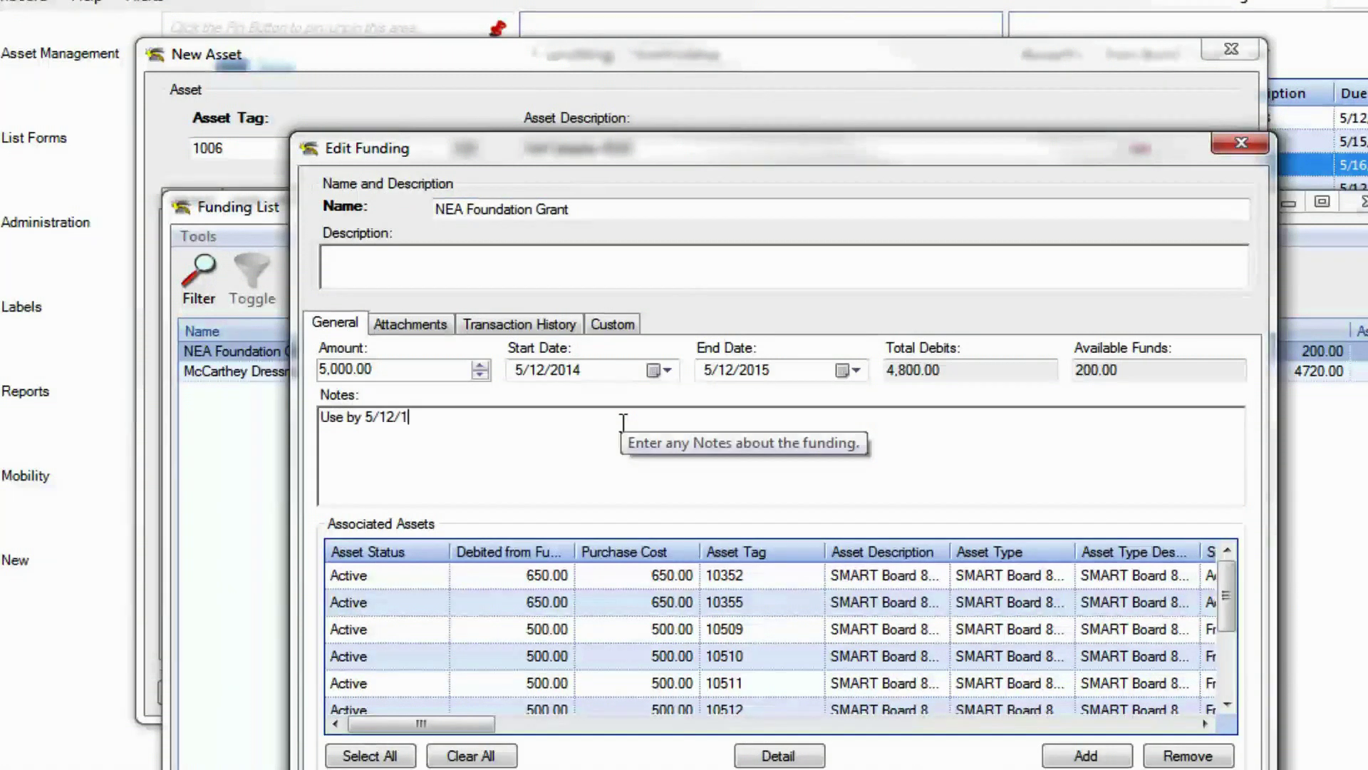
{"action": "type", "text": "5"}
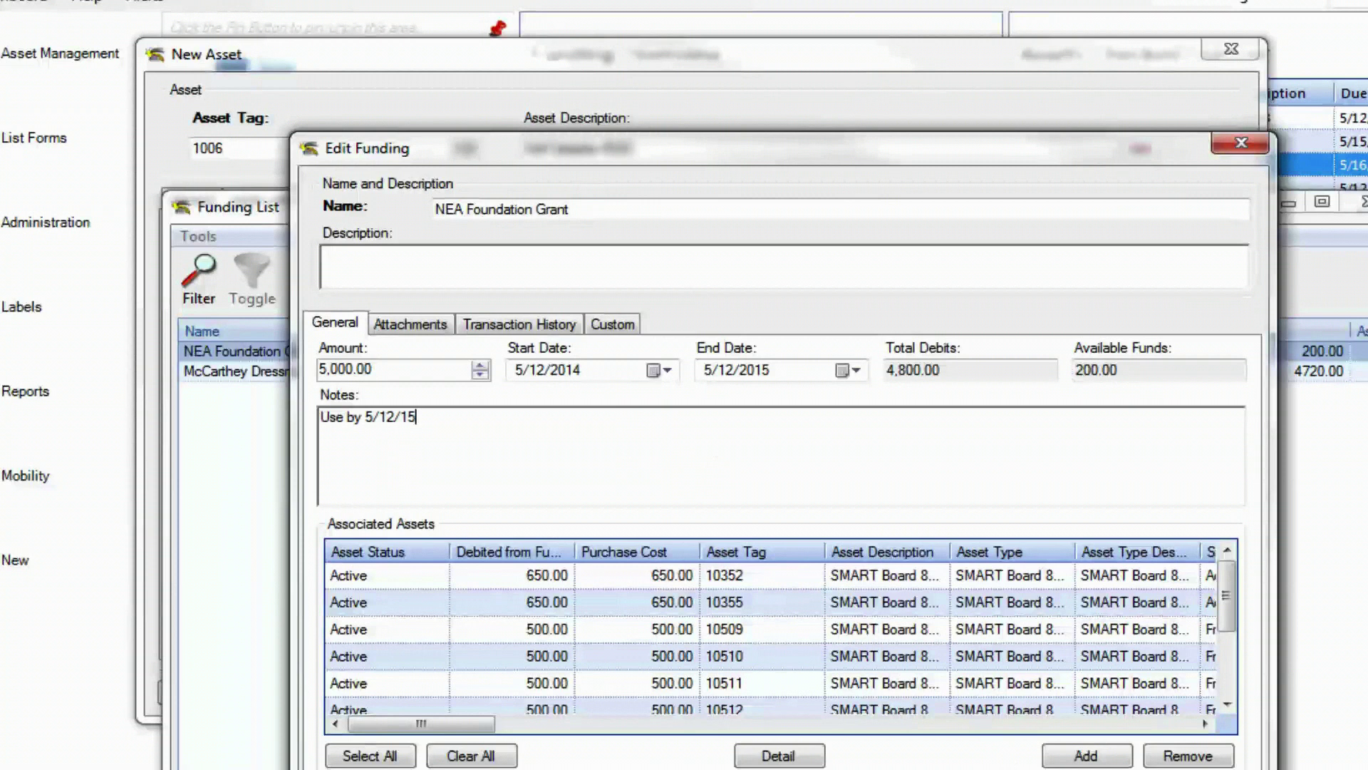
{"action": "key", "text": "Return"}
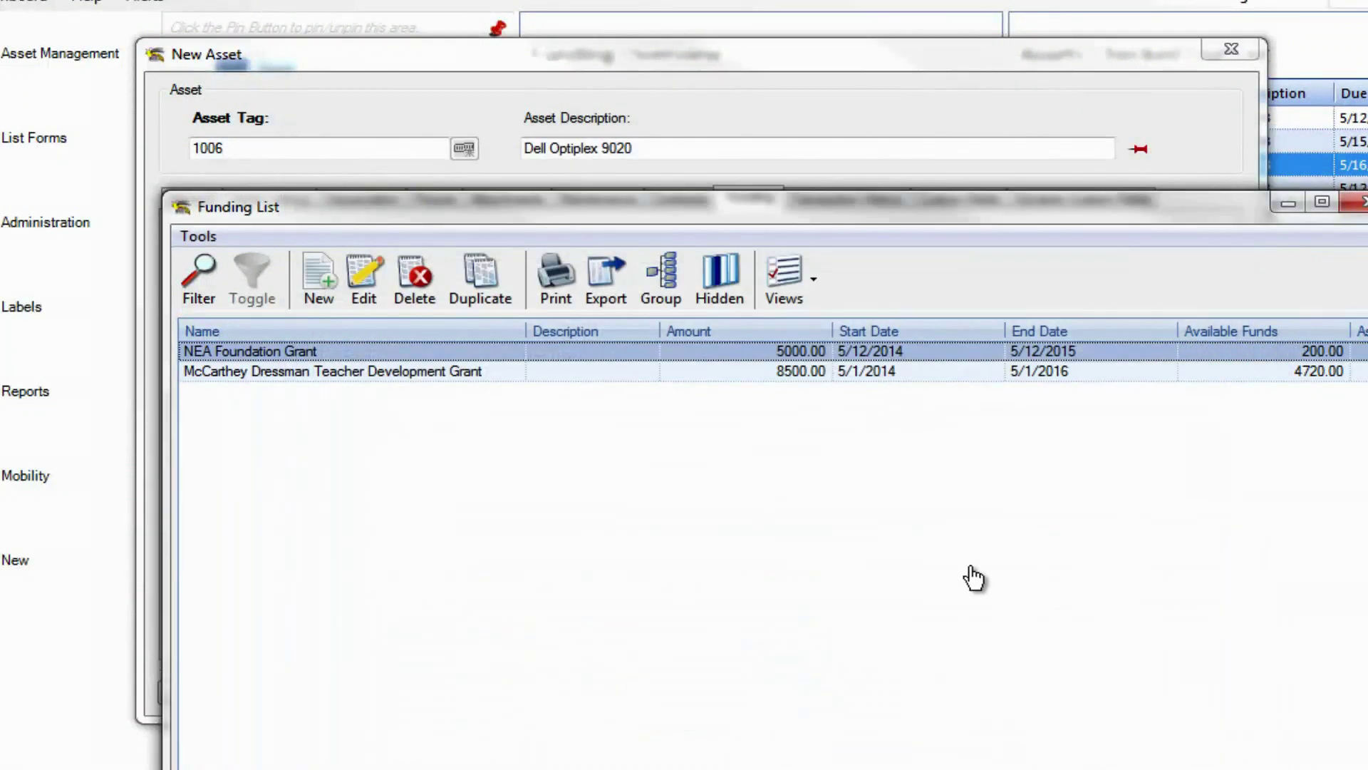
{"action": "double_click", "coordinate": [354, 353]}
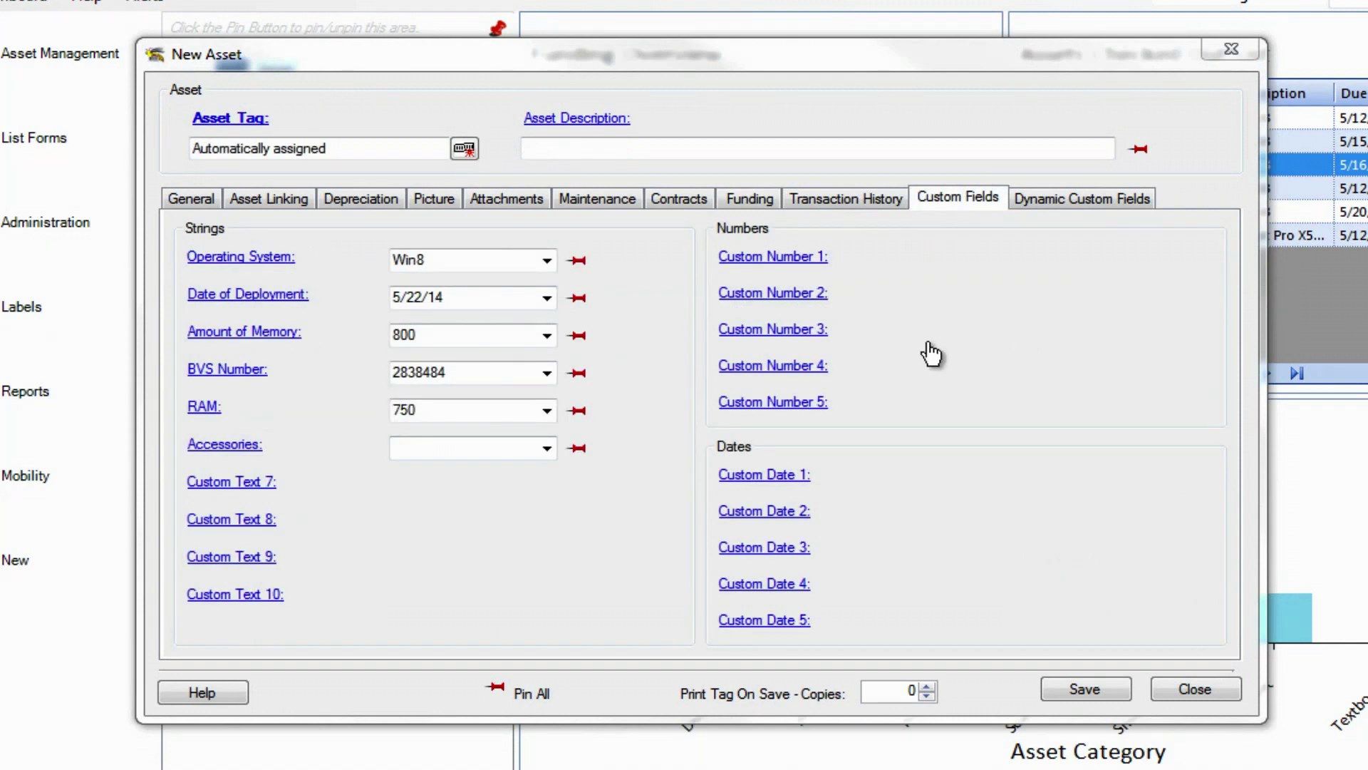
- Open the Custom Text 7 field settings and dismiss them with OK
{"action": "left_click", "coordinate": [264, 485]}
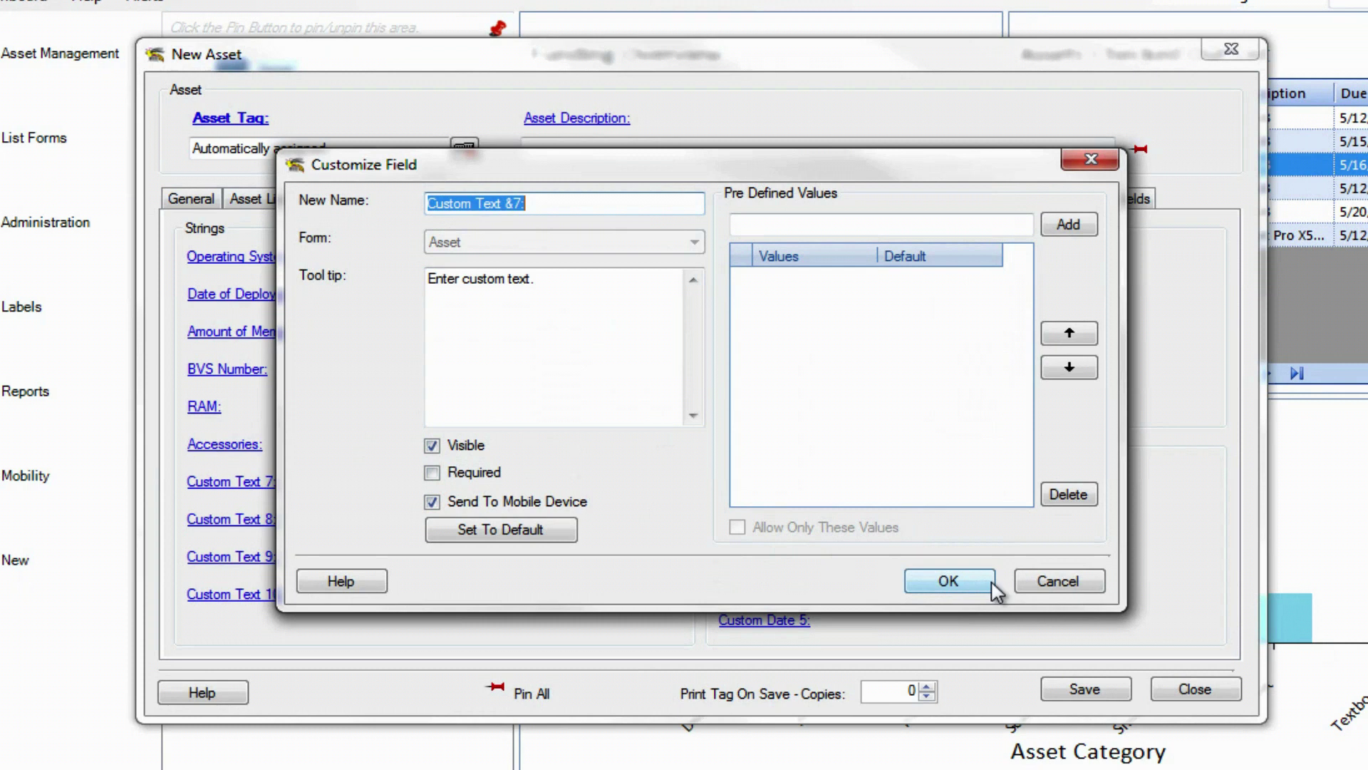
{"action": "left_click", "coordinate": [1045, 583]}
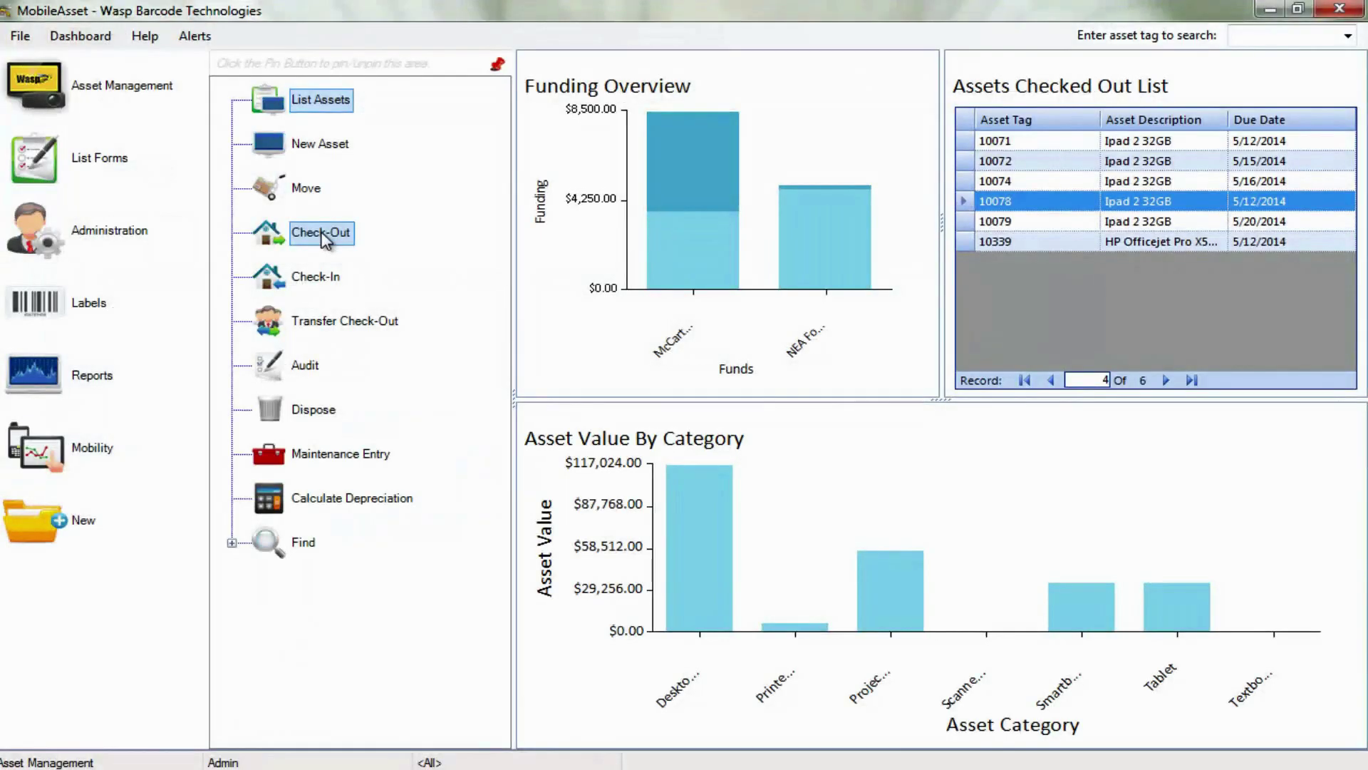
- Check out asset 10007 to a staff member, due May 28, relocated to Franklin Elementary, 108
{"action": "left_click", "coordinate": [322, 235]}
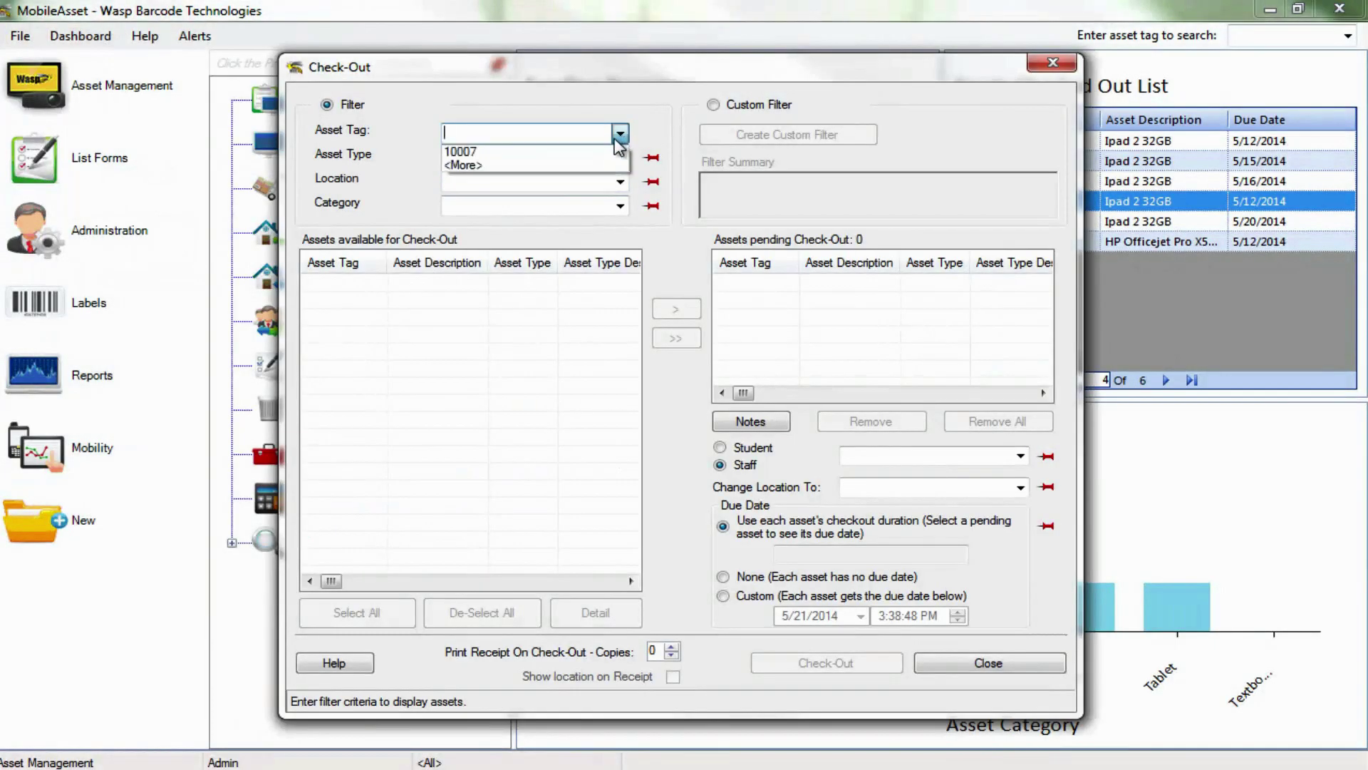
{"action": "left_click", "coordinate": [607, 152]}
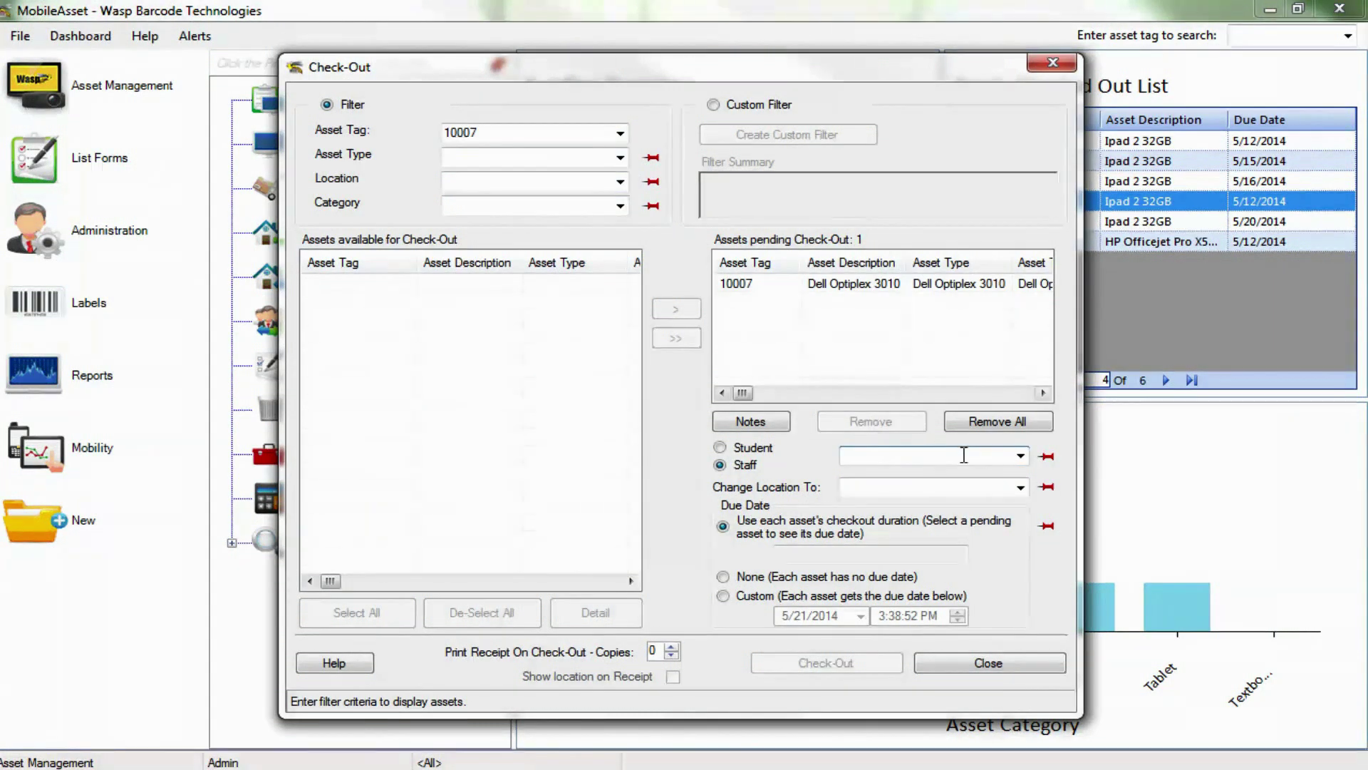
{"action": "left_click", "coordinate": [1021, 457]}
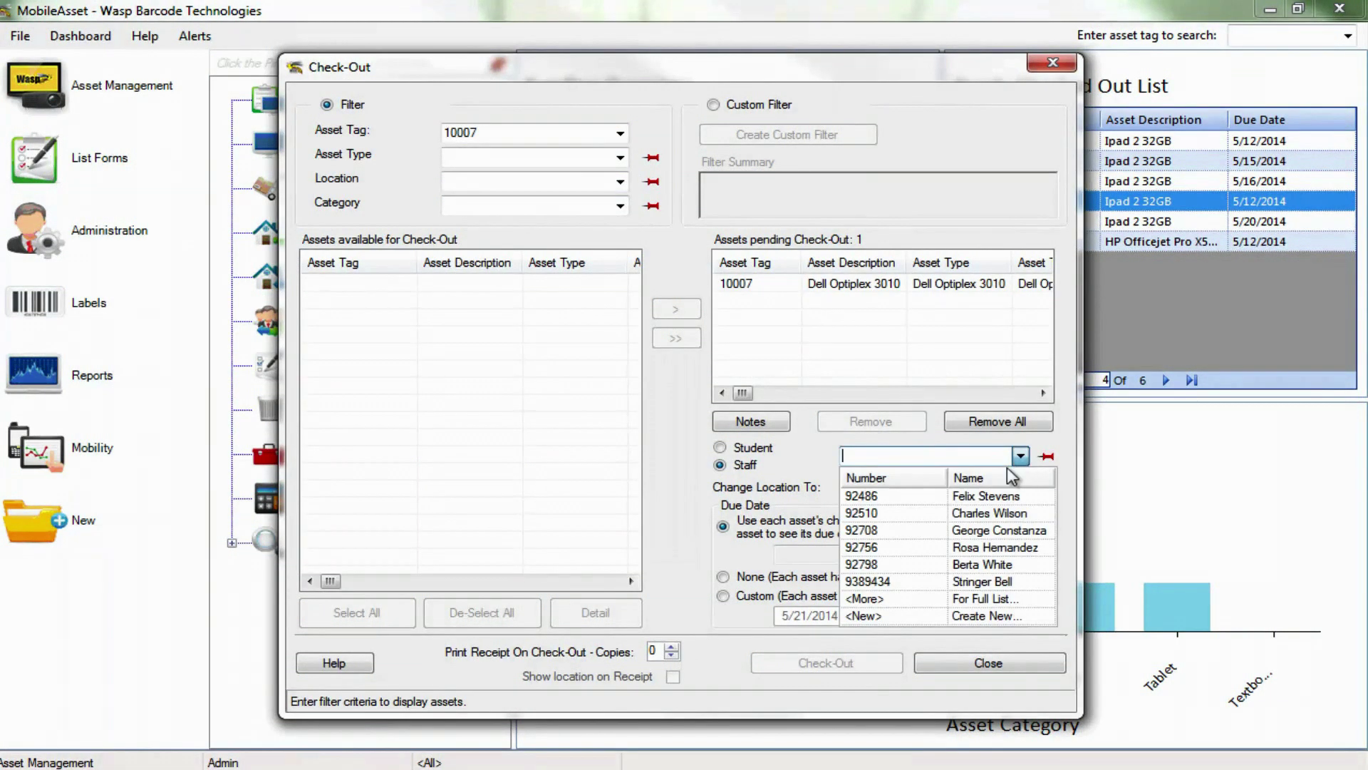
{"action": "left_click", "coordinate": [985, 531]}
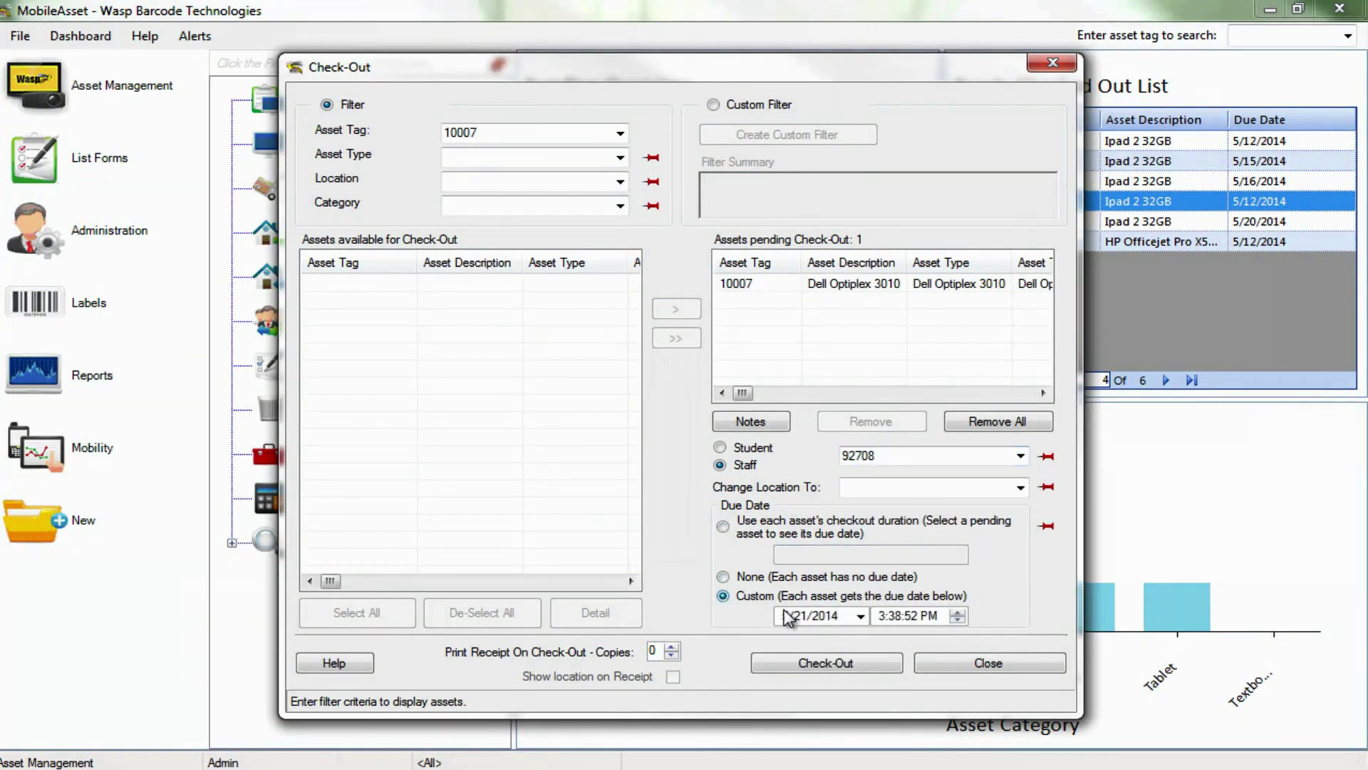
{"action": "left_click", "coordinate": [861, 617]}
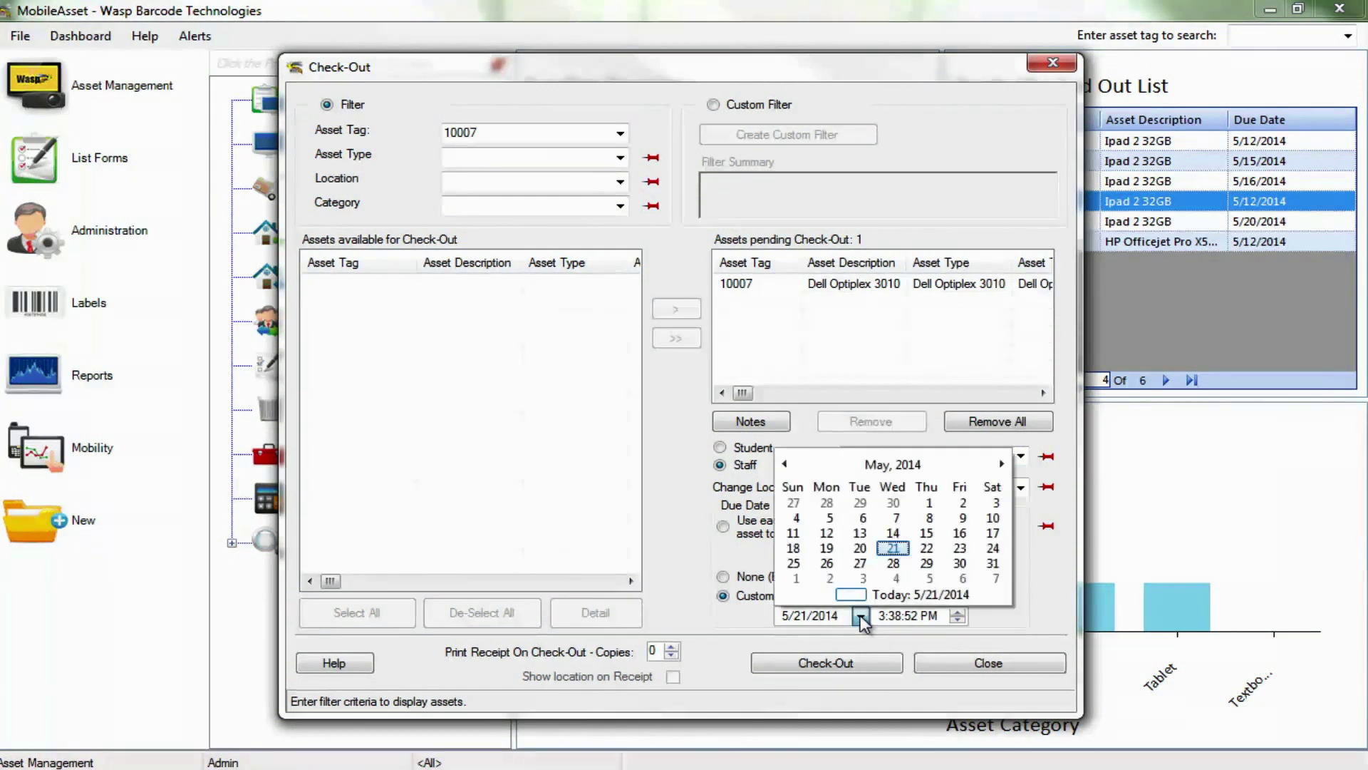
{"action": "left_click", "coordinate": [894, 563]}
{"action": "left_click", "coordinate": [1020, 488]}
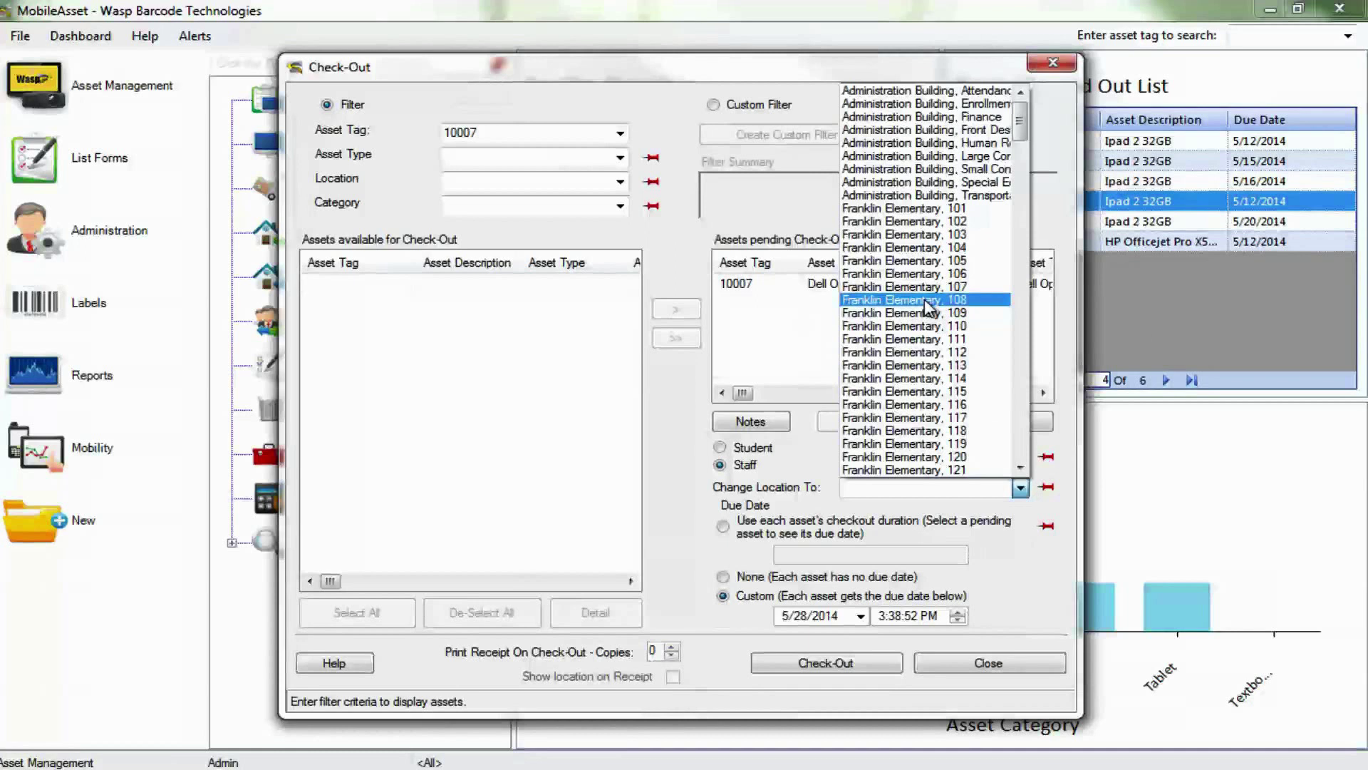
{"action": "left_click", "coordinate": [927, 301]}
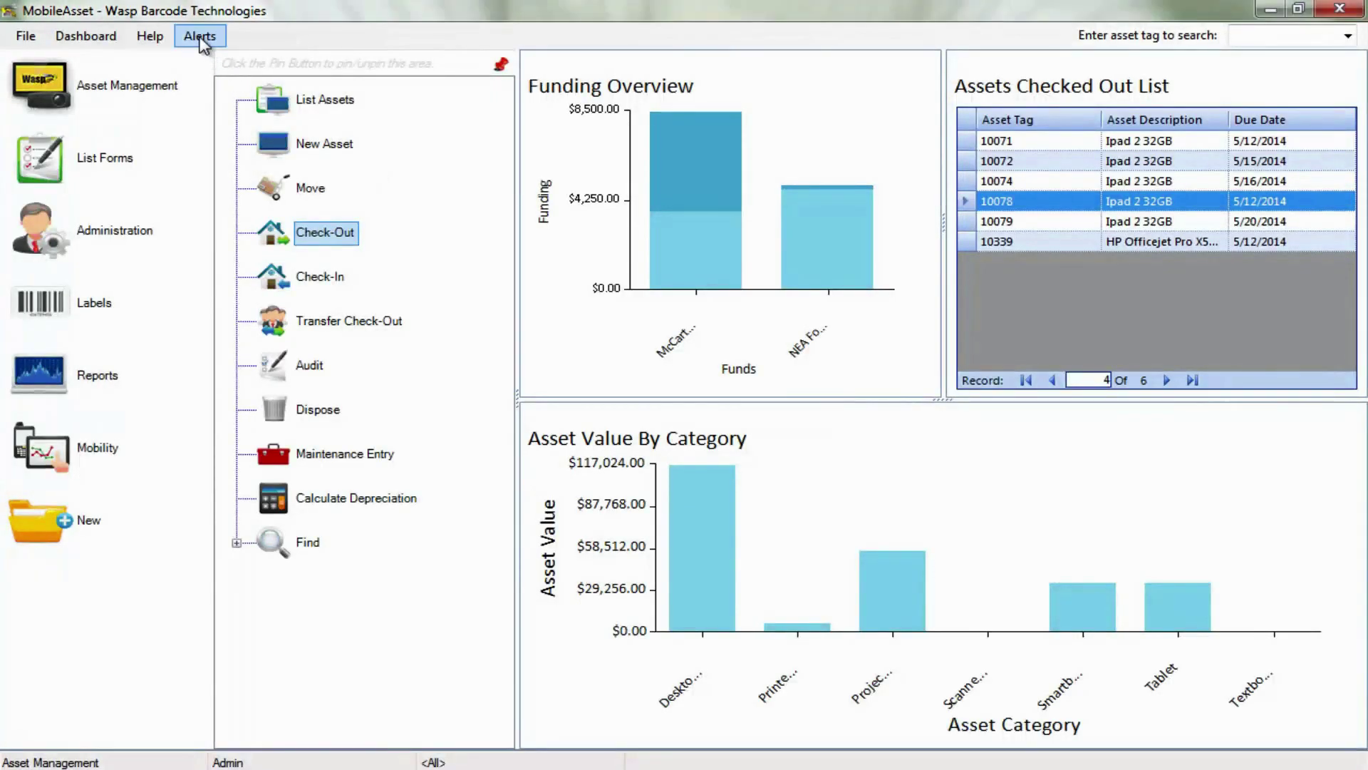
- Review the Maintenance Due alerts and inspect asset 10046's maintenance records
{"action": "left_click", "coordinate": [207, 103]}
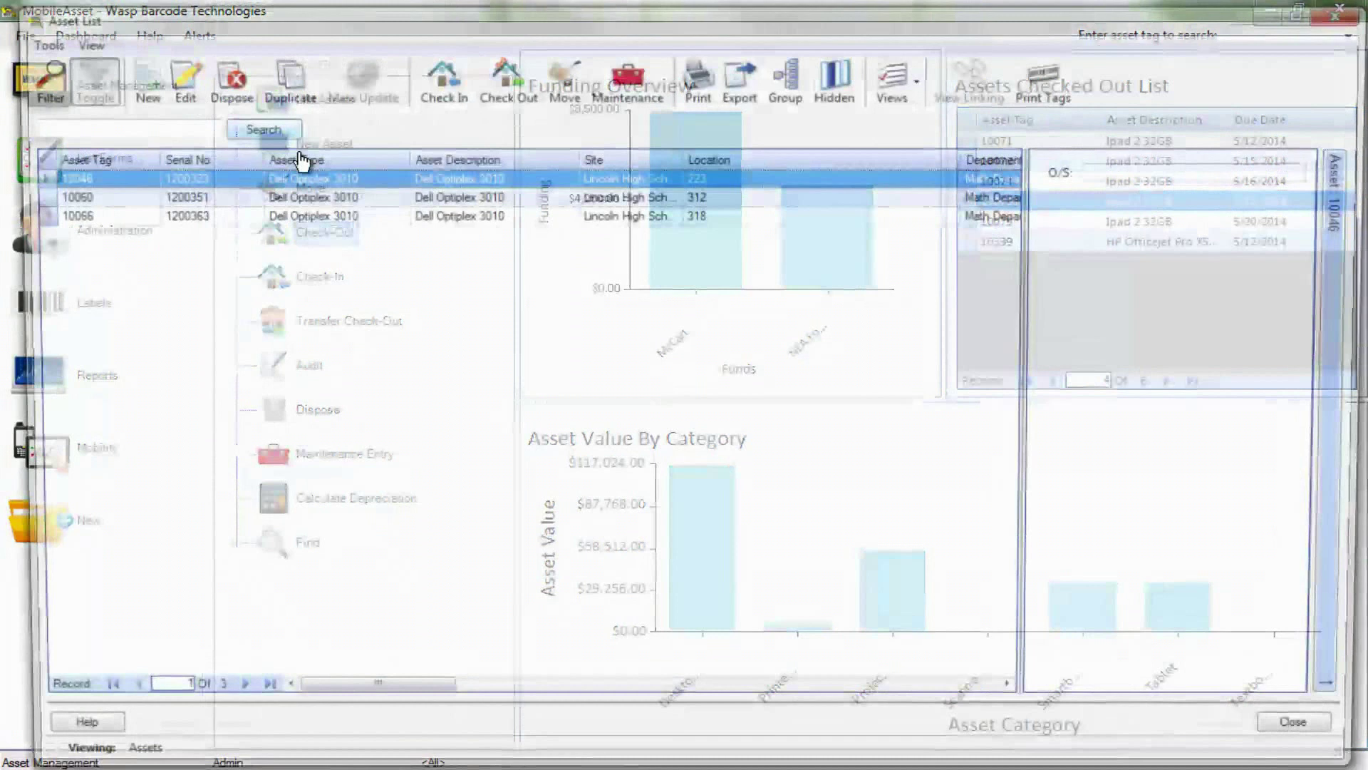
{"action": "double_click", "coordinate": [375, 178]}
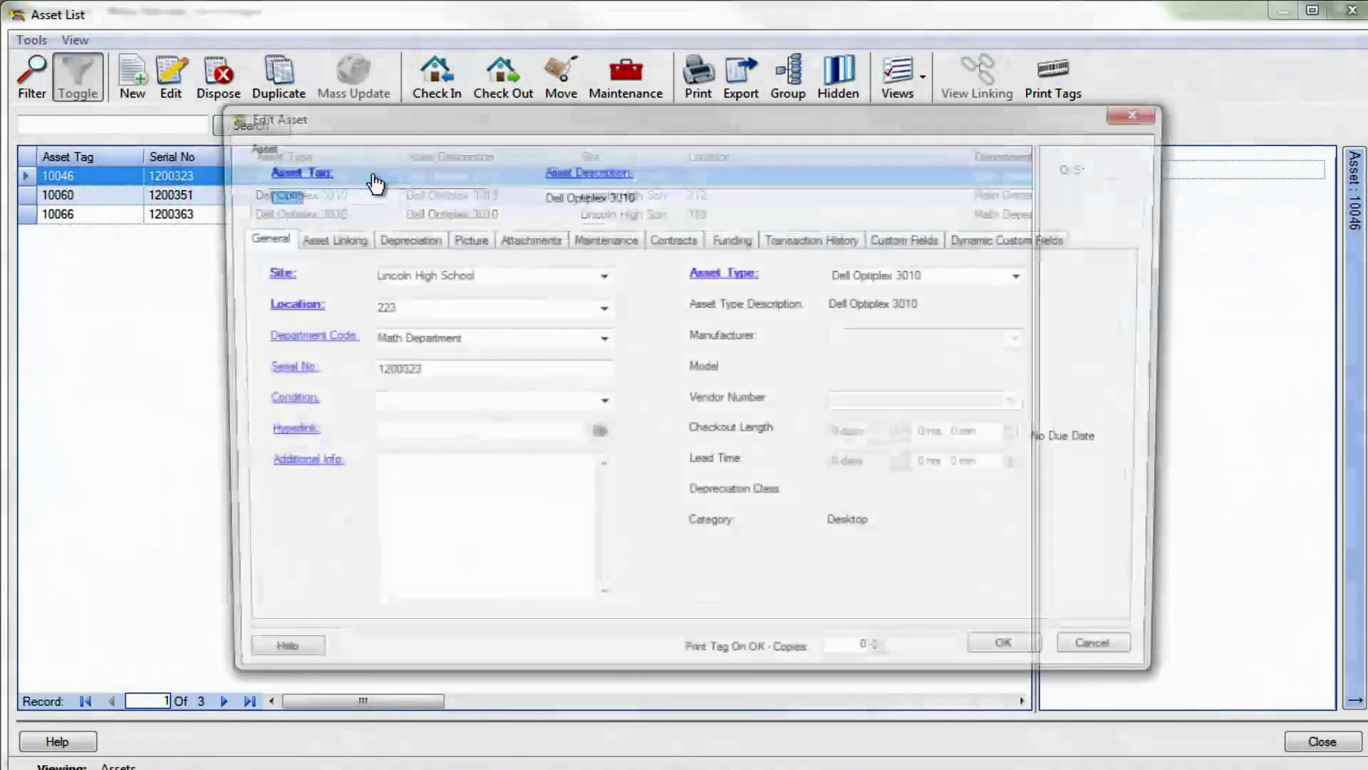
{"action": "left_click", "coordinate": [577, 239]}
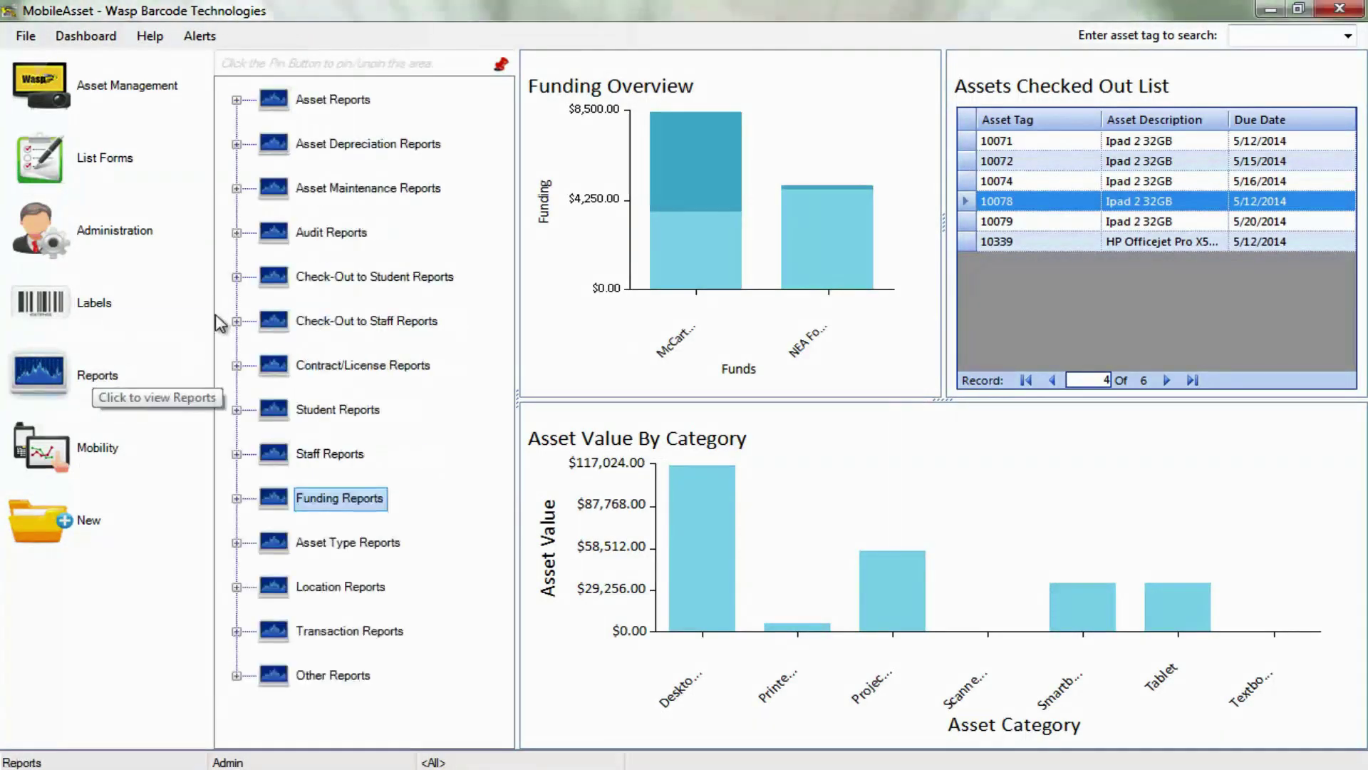
- Expand Funding Reports and launch the Funding Report
{"action": "left_click", "coordinate": [237, 499]}
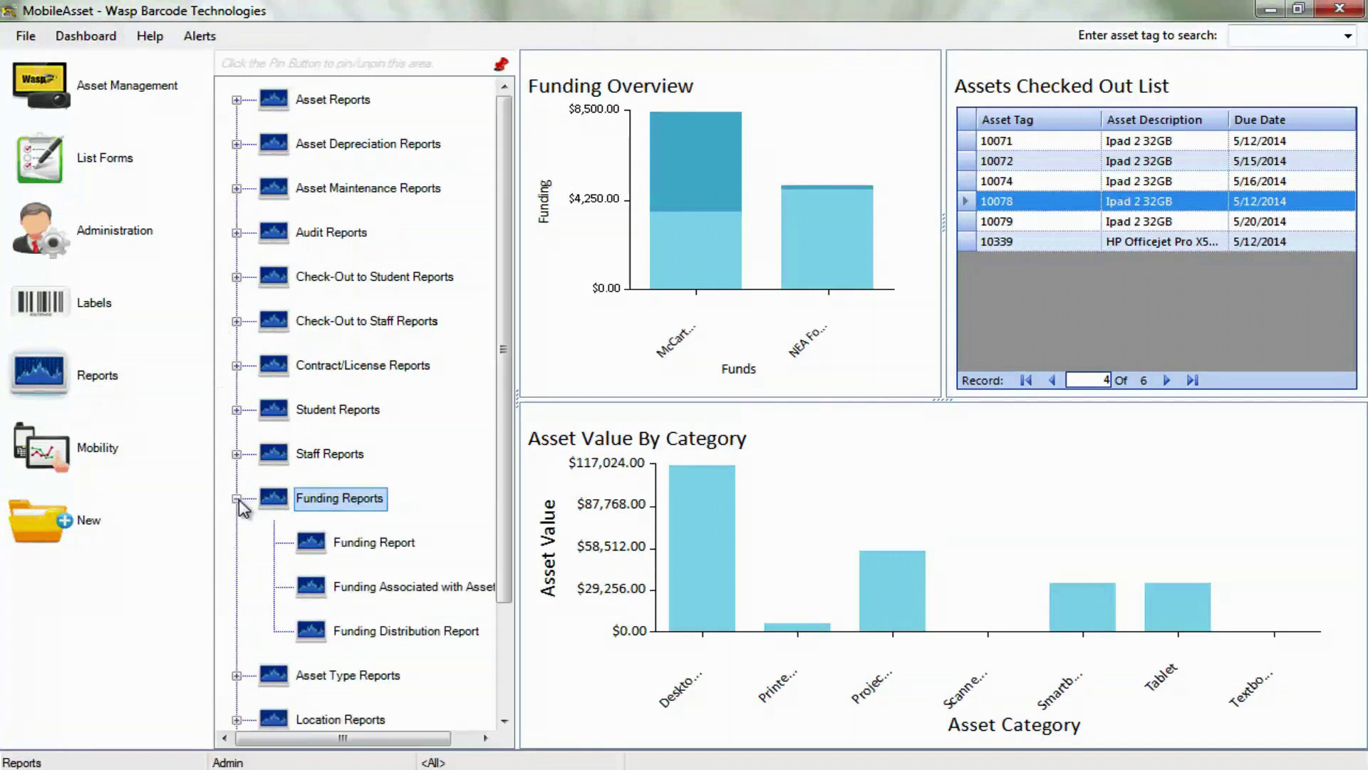
{"action": "left_click", "coordinate": [349, 540]}
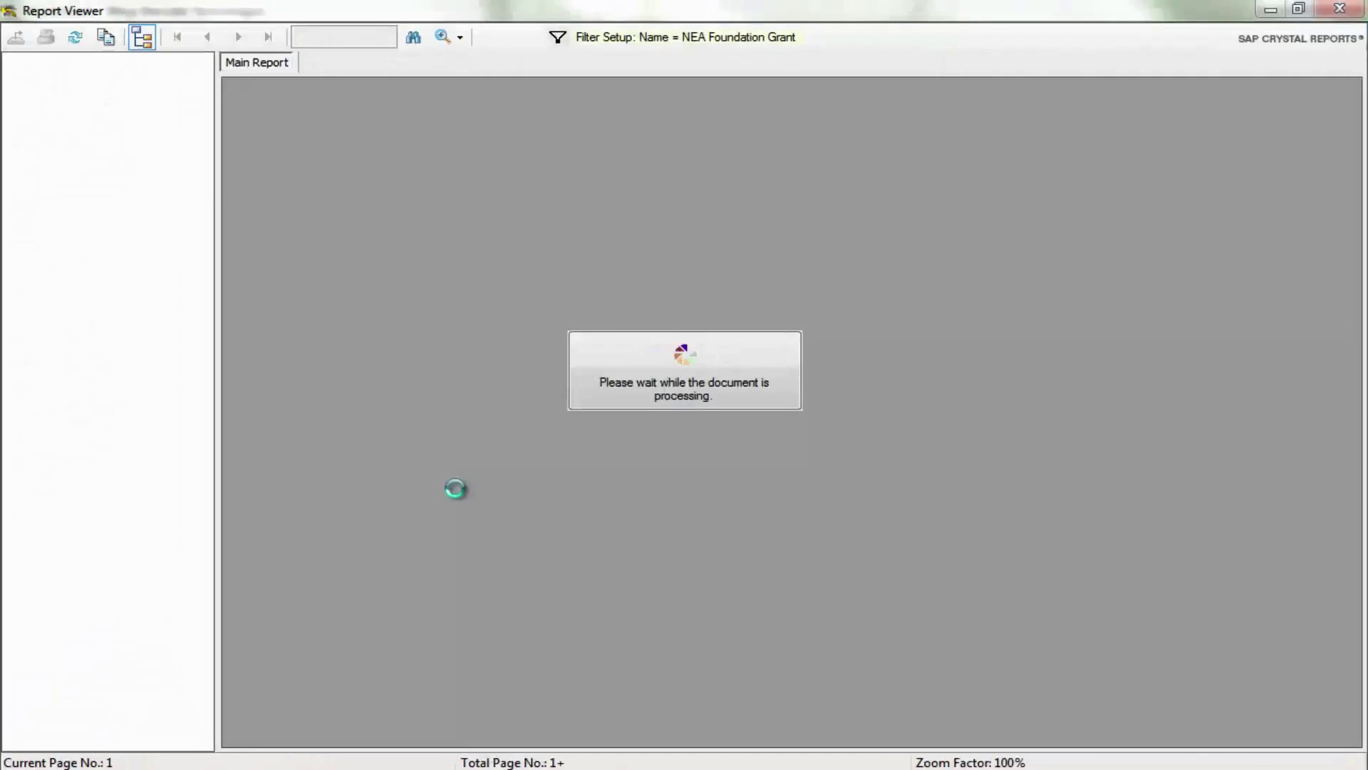